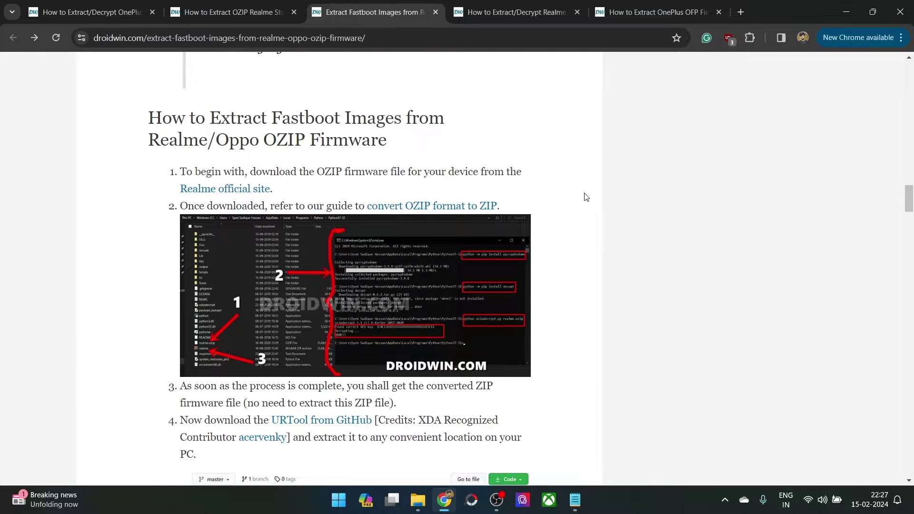
- Open the OZIP Realme stock firmware guide and locate the oppo.ozip and oppo.zip files in File Explorer's Python312 folder
{"action": "left_click", "coordinate": [229, 12]}
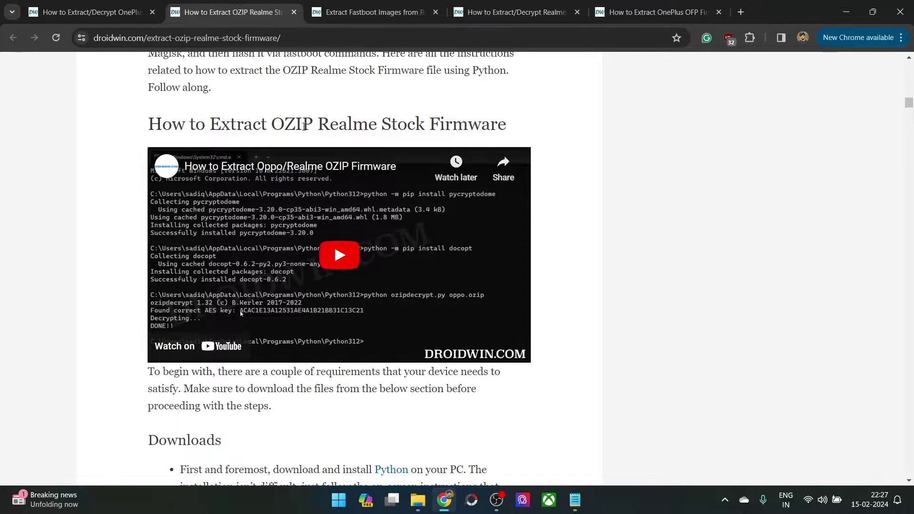
{"action": "double_click", "coordinate": [304, 126]}
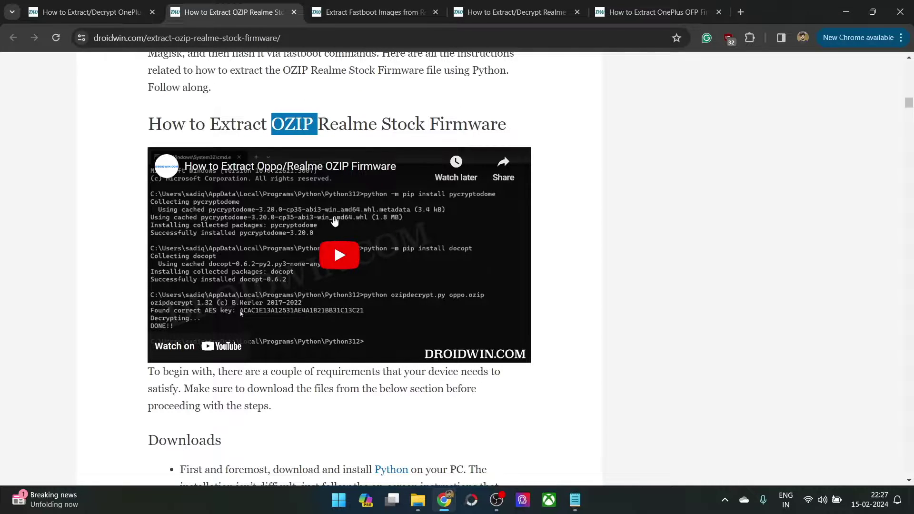
{"action": "left_click", "coordinate": [418, 500]}
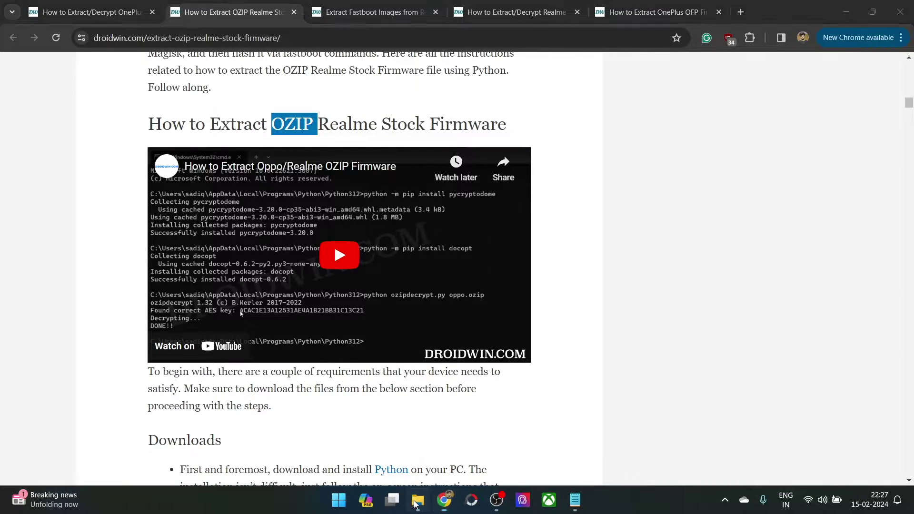
{"action": "left_click", "coordinate": [153, 290]}
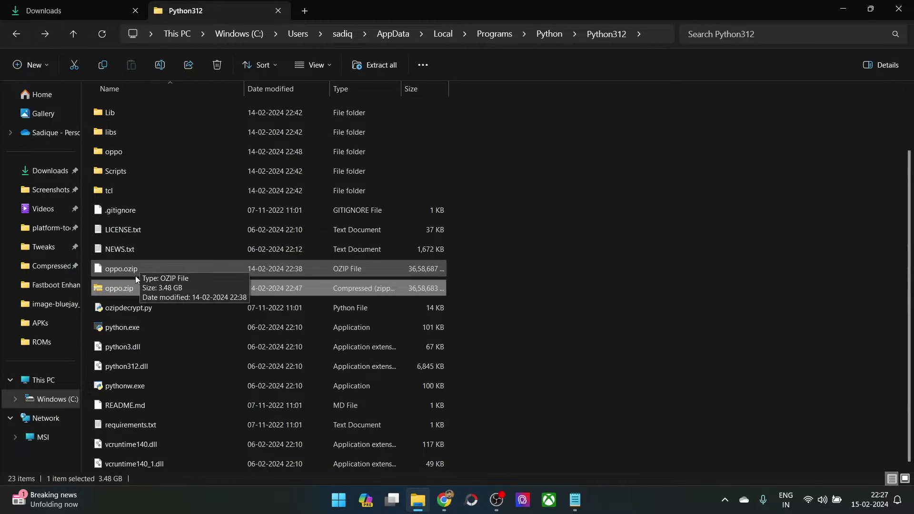
{"action": "left_click", "coordinate": [609, 297]}
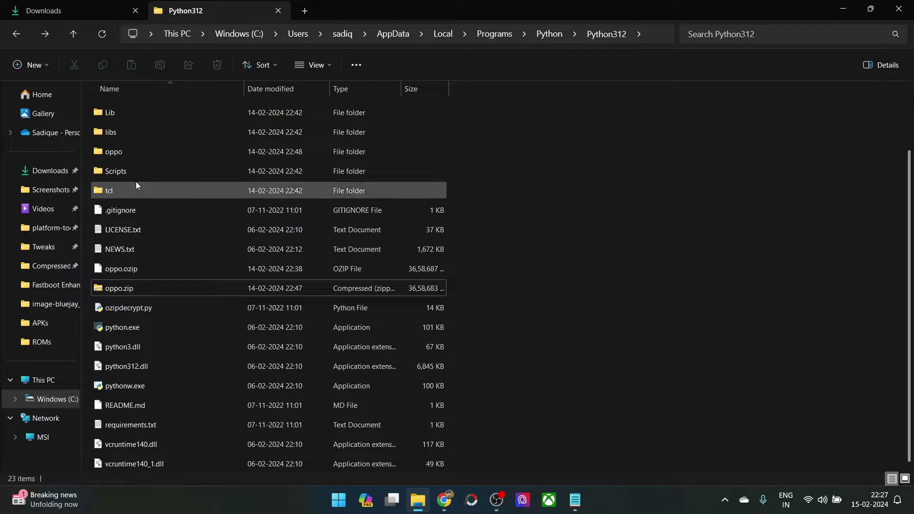
- Open the extracted oppo folder and examine its contents, including boot.img, system.new.dat.br and vendor.new.dat.br
{"action": "double_click", "coordinate": [129, 153]}
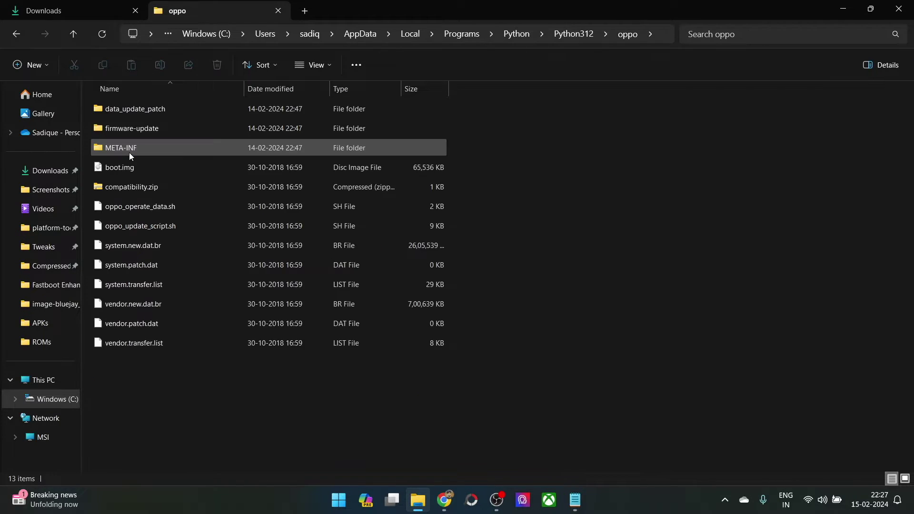
{"action": "left_click_drag", "start_coordinate": [529, 391], "coordinate": [196, 96]}
{"action": "left_click", "coordinate": [672, 282]}
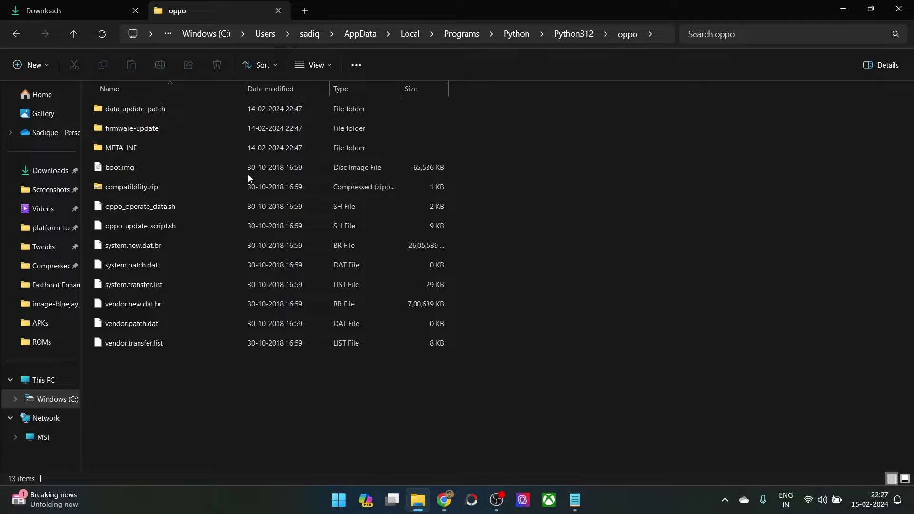
{"action": "left_click", "coordinate": [227, 168]}
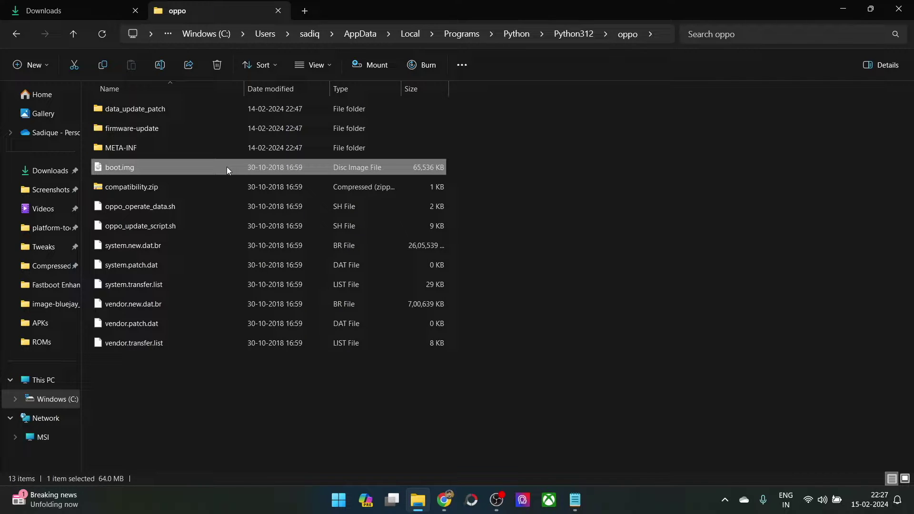
{"action": "left_click", "coordinate": [150, 250]}
{"action": "left_click", "coordinate": [158, 302]}
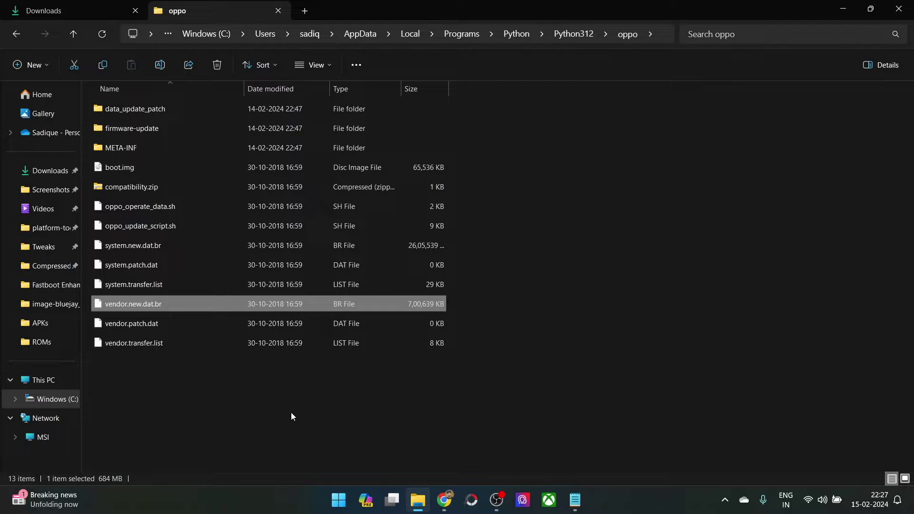
{"action": "left_click", "coordinate": [418, 407]}
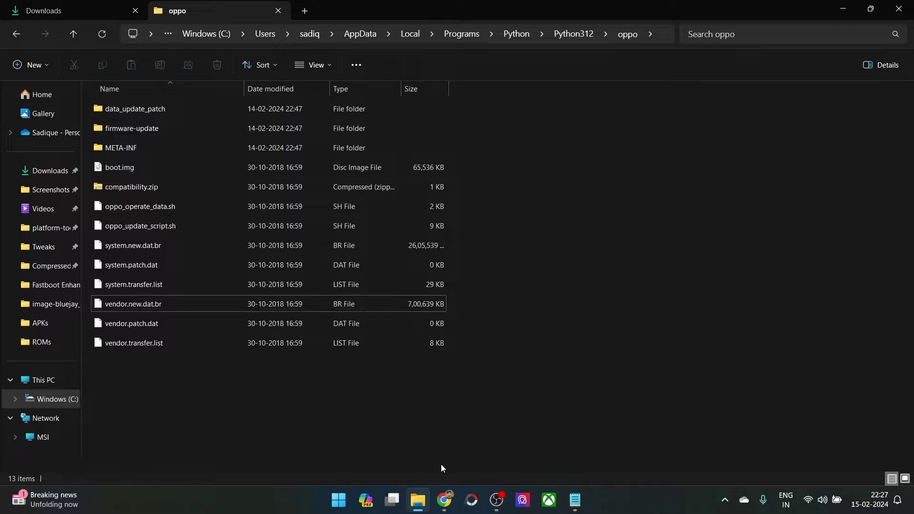
- Switch to Chrome and review the OZIP extraction guide's heading and Downloads section
{"action": "left_click", "coordinate": [445, 501]}
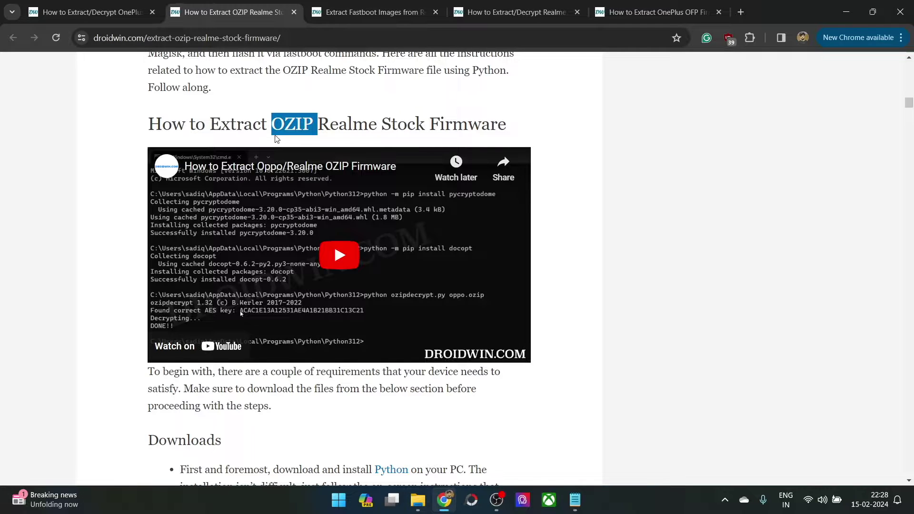
{"action": "left_click", "coordinate": [278, 124]}
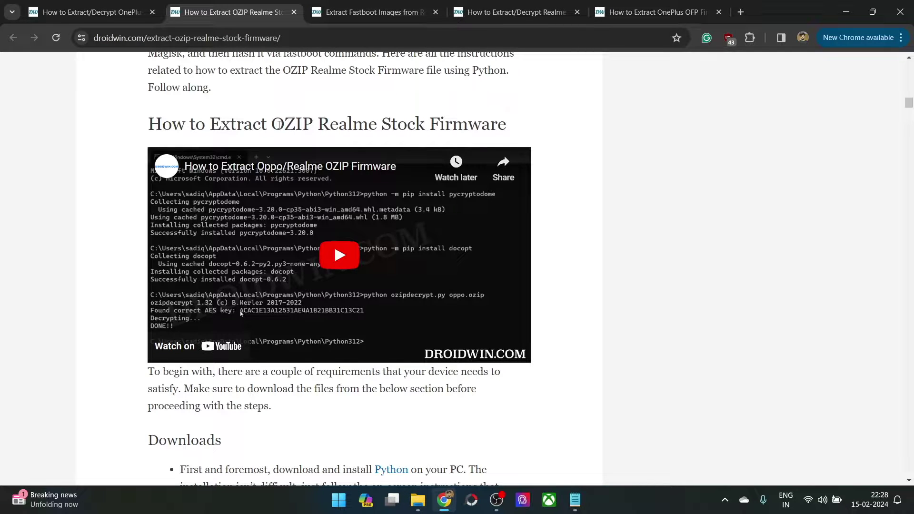
{"action": "left_click_drag", "start_coordinate": [271, 119], "coordinate": [316, 115]}
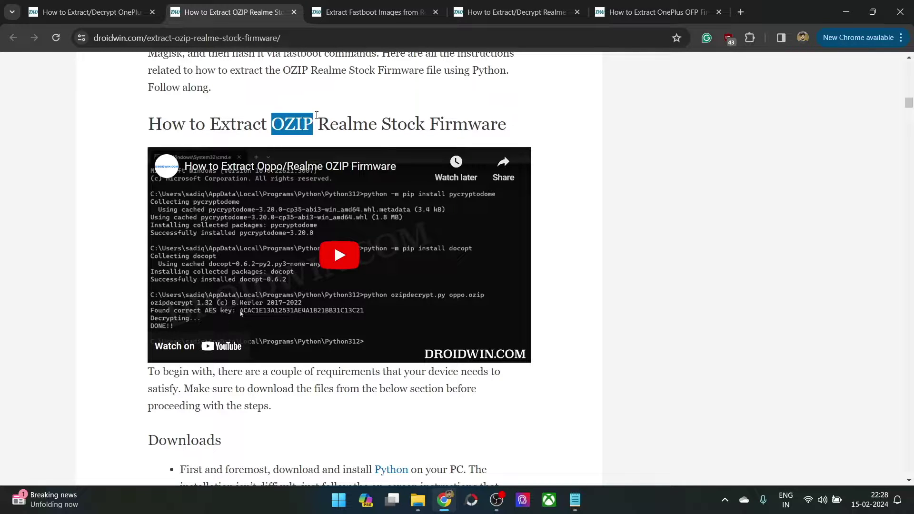
{"action": "scroll", "coordinate": [333, 285], "scroll_direction": "down", "scroll_amount": 5}
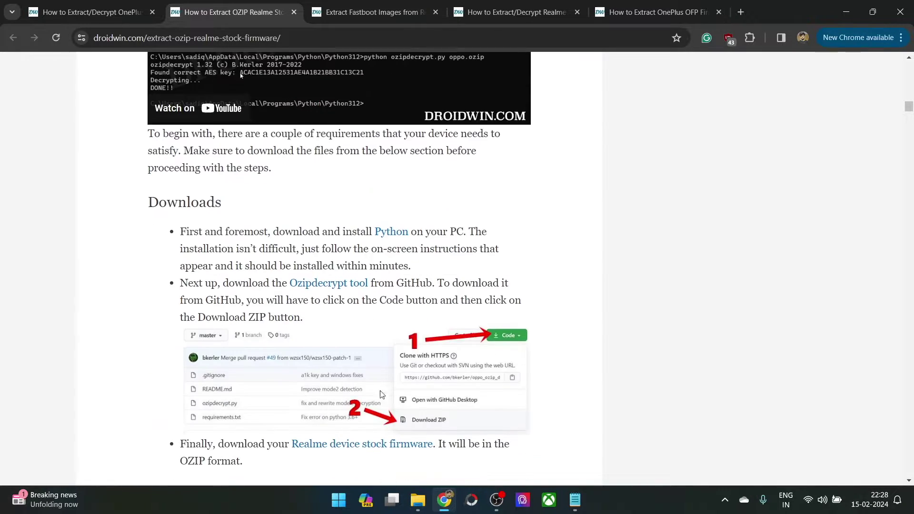
- Look over the oppo folder's files again in File Explorer and go back to the Python312 folder
{"action": "left_click", "coordinate": [418, 504]}
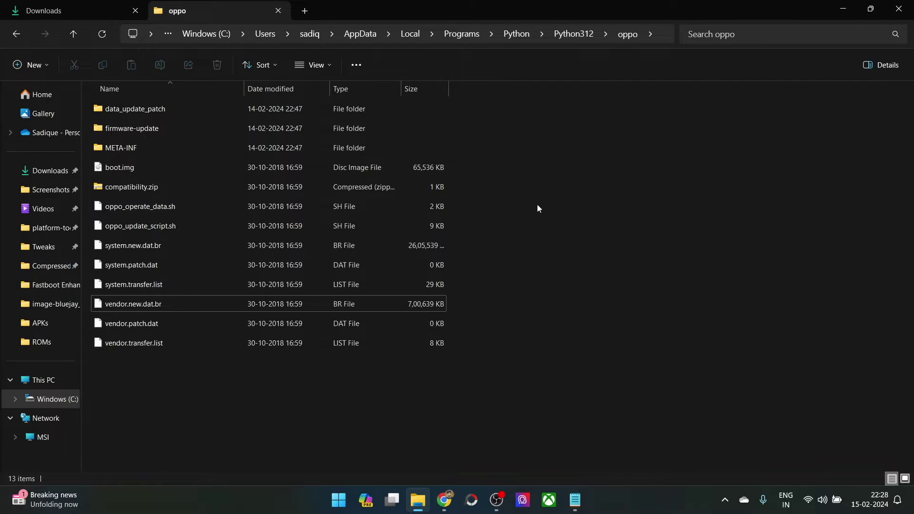
{"action": "left_click_drag", "start_coordinate": [472, 375], "coordinate": [187, 107]}
{"action": "left_click", "coordinate": [697, 235]}
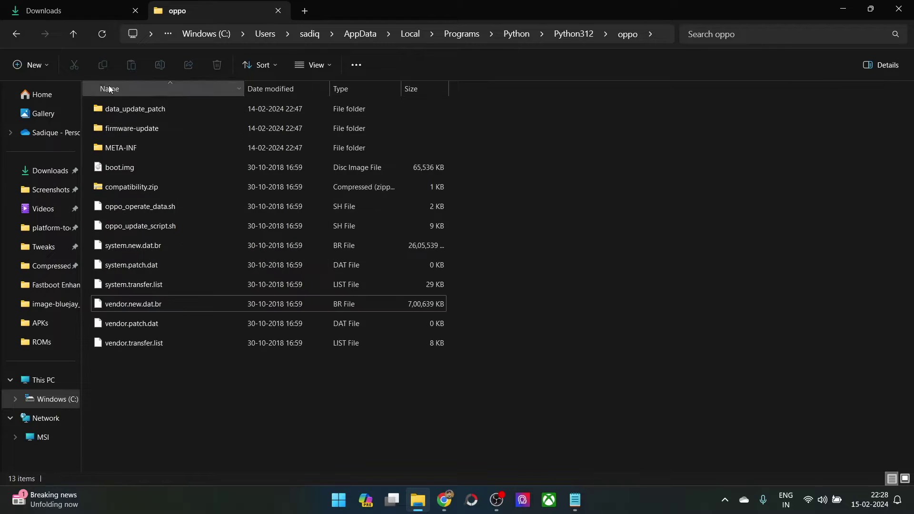
{"action": "left_click", "coordinate": [16, 34]}
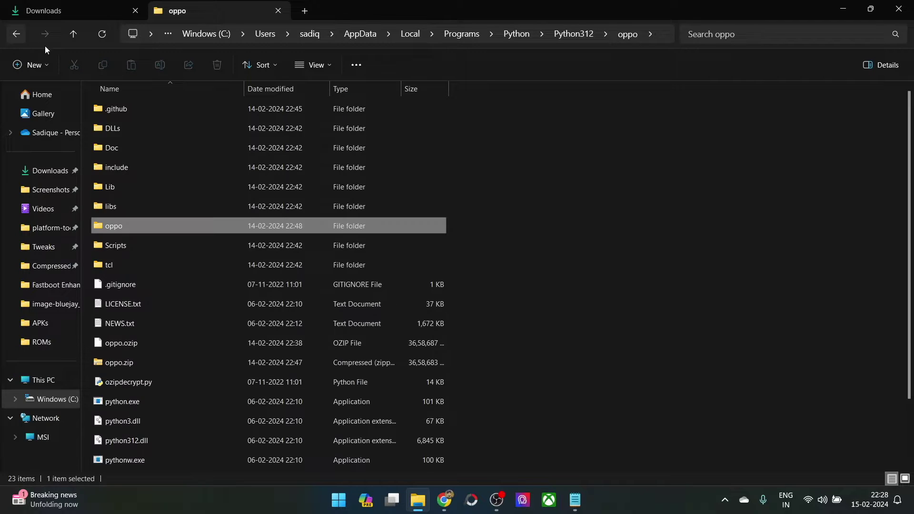
- In Chrome, open the URTool GitHub repository in a new tab from the Realme/Oppo OZIP fastboot images guide
{"action": "left_click", "coordinate": [444, 500]}
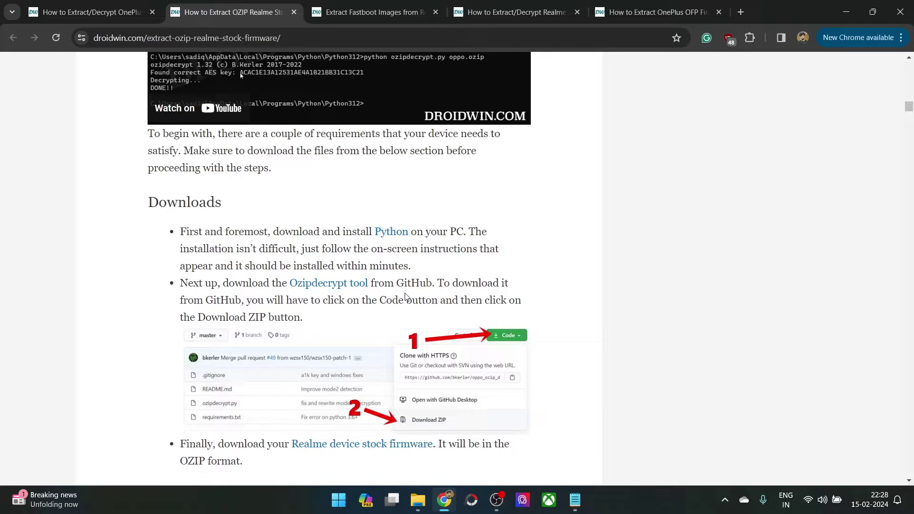
{"action": "left_click", "coordinate": [375, 12]}
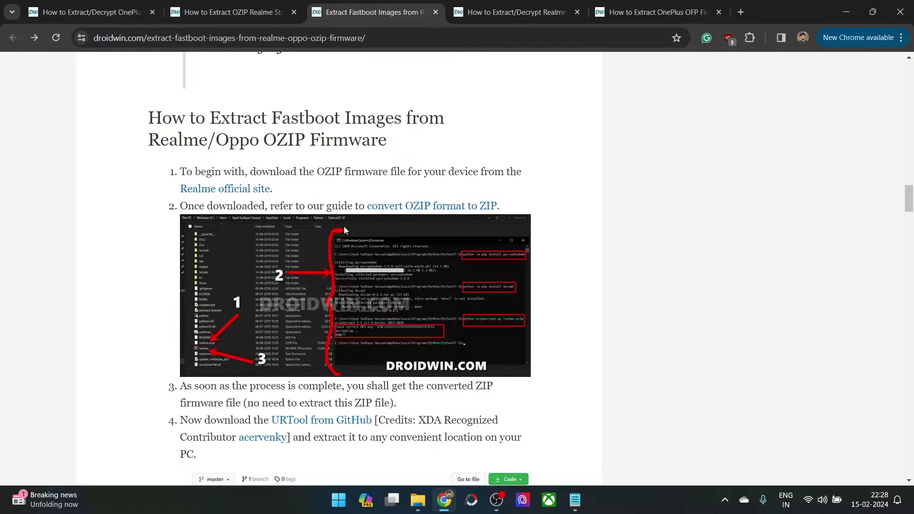
{"action": "scroll", "coordinate": [341, 196], "scroll_direction": "down", "scroll_amount": 2}
{"action": "scroll", "coordinate": [342, 196], "scroll_direction": "up", "scroll_amount": 1}
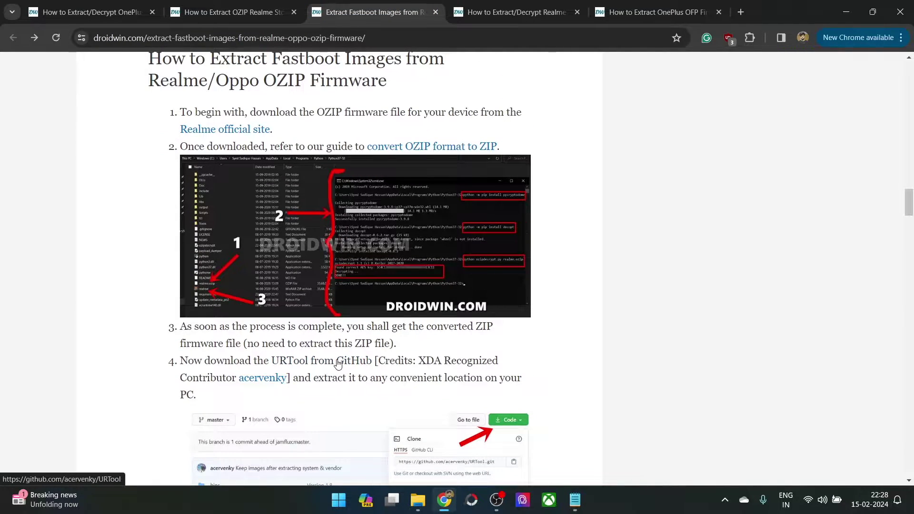
{"action": "right_click", "coordinate": [338, 364]}
{"action": "left_click", "coordinate": [393, 143]}
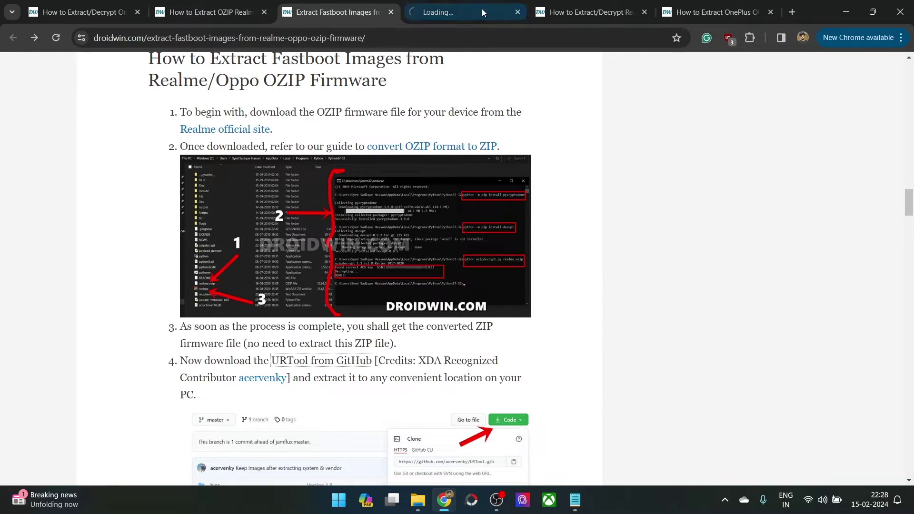
{"action": "left_click", "coordinate": [481, 8]}
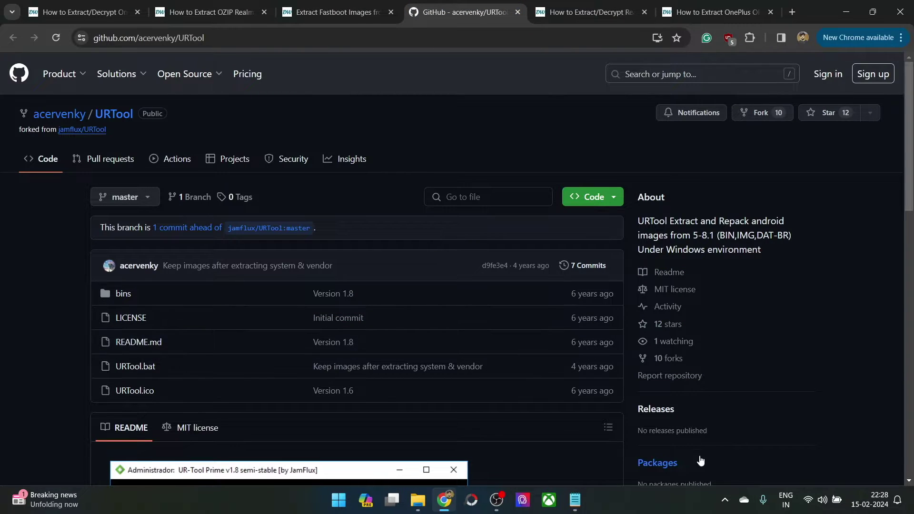
- Download the URTool repository as URTool-master.zip into the Downloads\Compressed folder
{"action": "left_click", "coordinate": [613, 195]}
{"action": "left_click", "coordinate": [456, 361]}
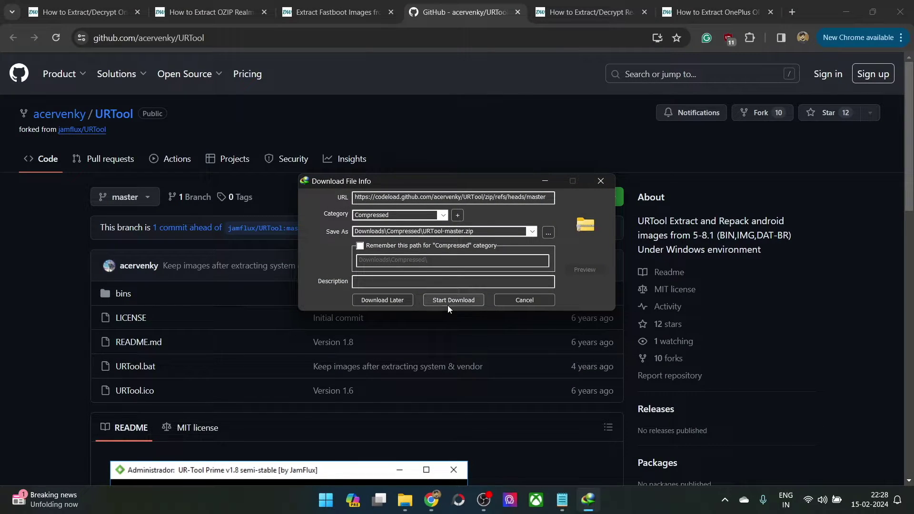
{"action": "left_click", "coordinate": [448, 300]}
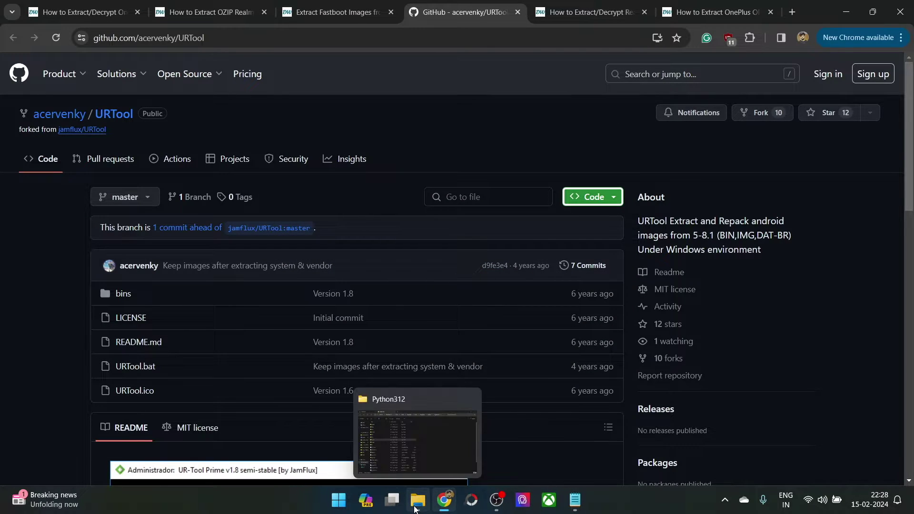
- Extract URTool-master.zip within Downloads\Compressed in File Explorer and check the contents of the extracted URTool-master folder
{"action": "left_click", "coordinate": [416, 508]}
{"action": "left_click", "coordinate": [57, 10]}
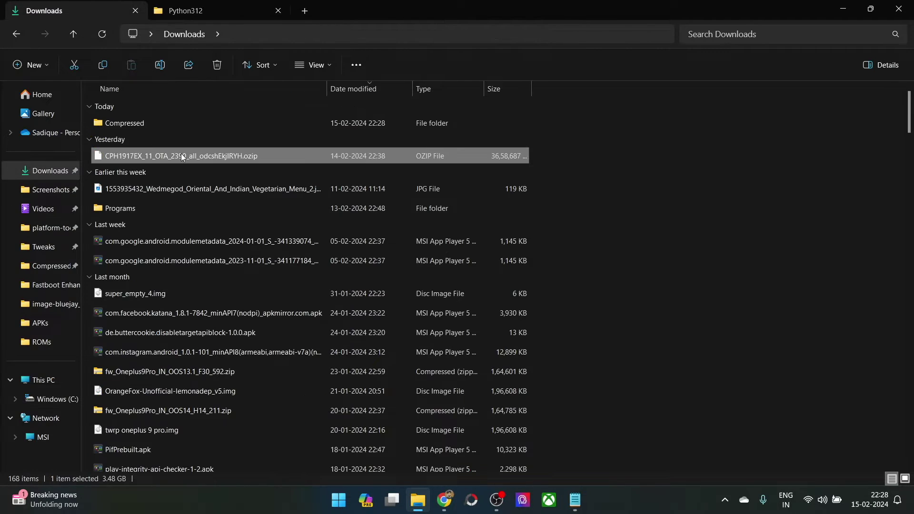
{"action": "double_click", "coordinate": [158, 124]}
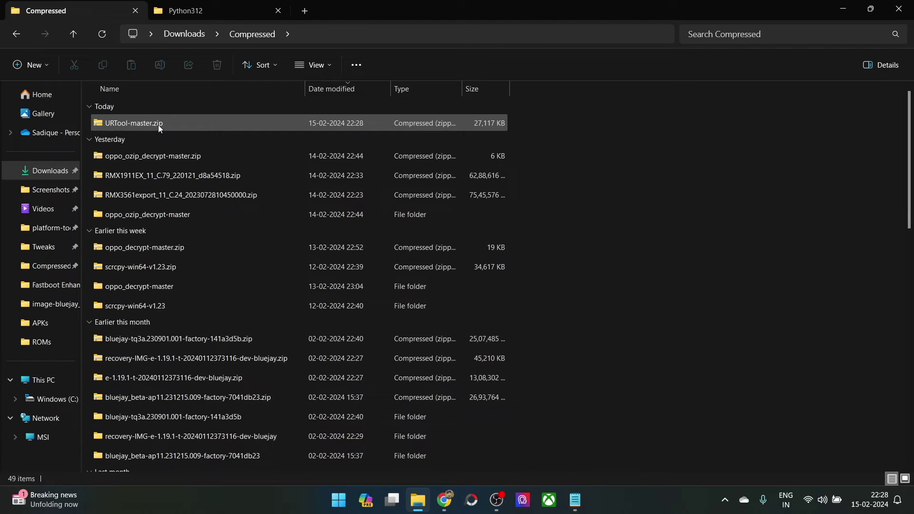
{"action": "right_click", "coordinate": [158, 124]}
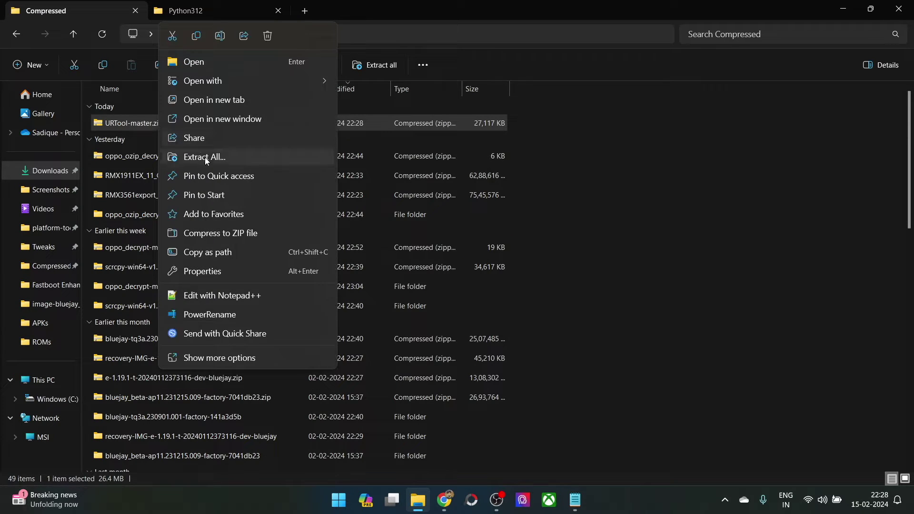
{"action": "left_click", "coordinate": [205, 157]}
{"action": "left_click", "coordinate": [547, 371]}
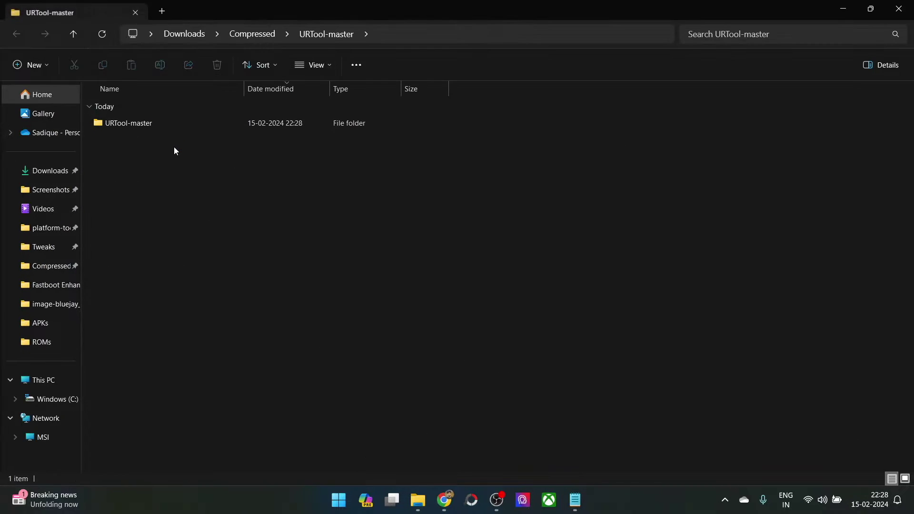
{"action": "double_click", "coordinate": [155, 131]}
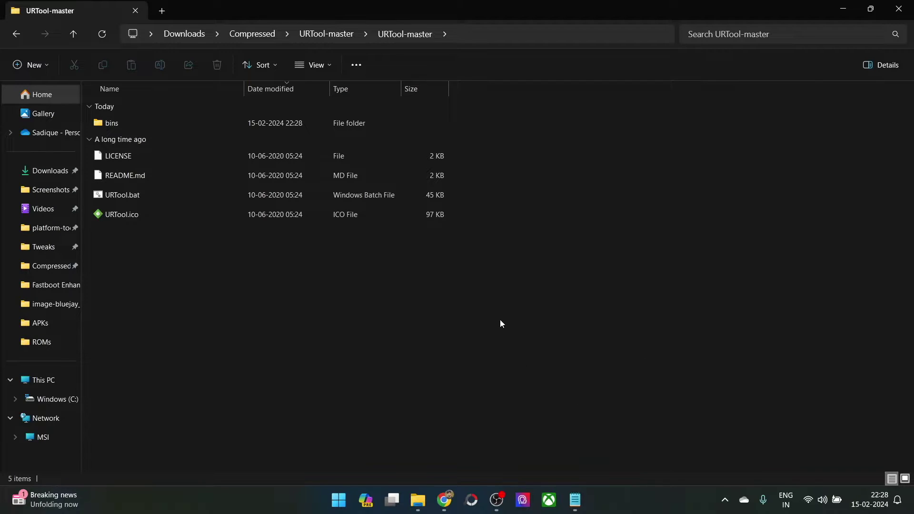
{"action": "left_click", "coordinate": [898, 9]}
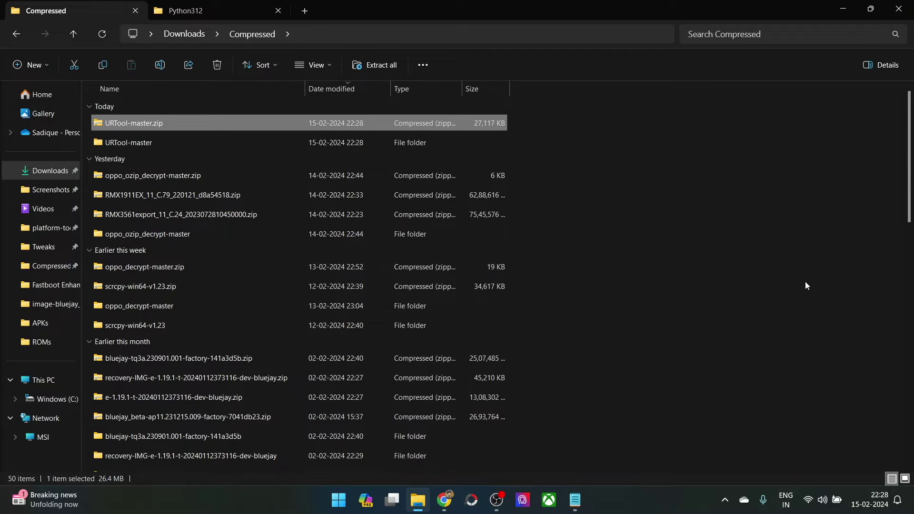
- Copy oppo.zip from the Python312 folder into the inner URTool-master folder within Downloads\Compressed
{"action": "left_click", "coordinate": [232, 13]}
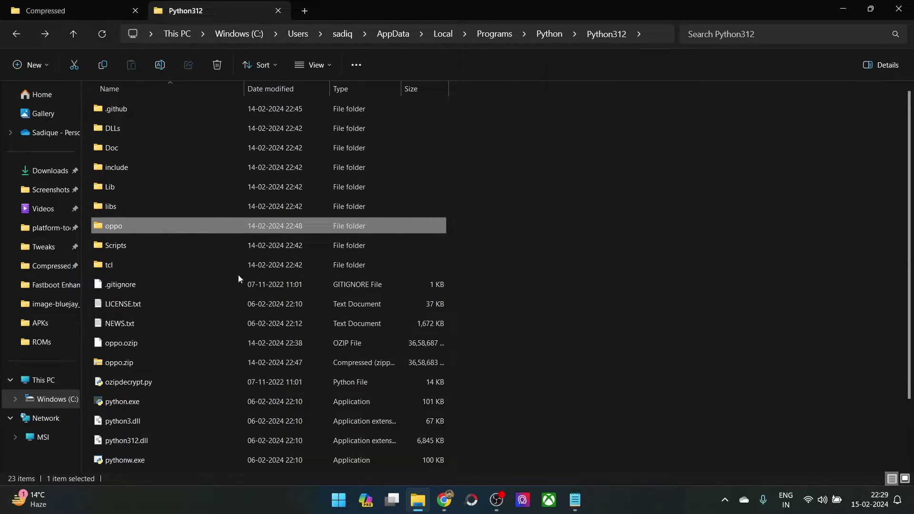
{"action": "left_click", "coordinate": [127, 345]}
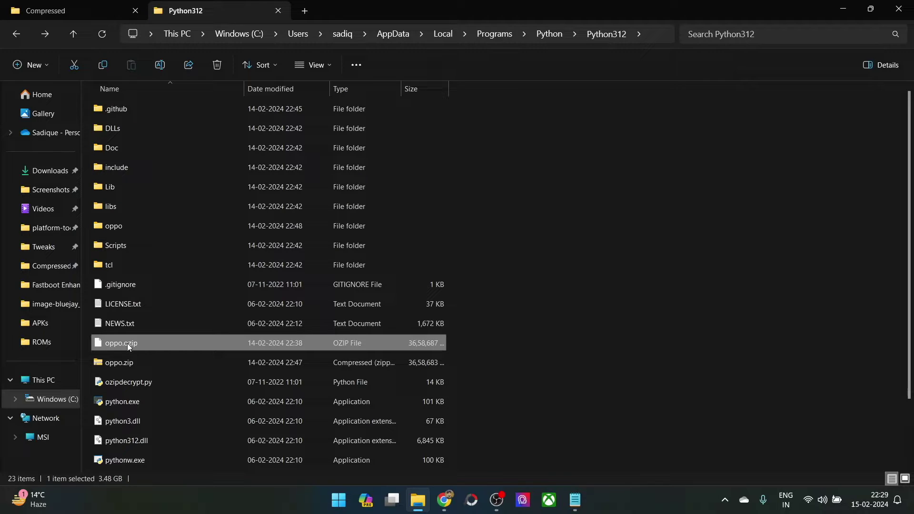
{"action": "left_click", "coordinate": [132, 365]}
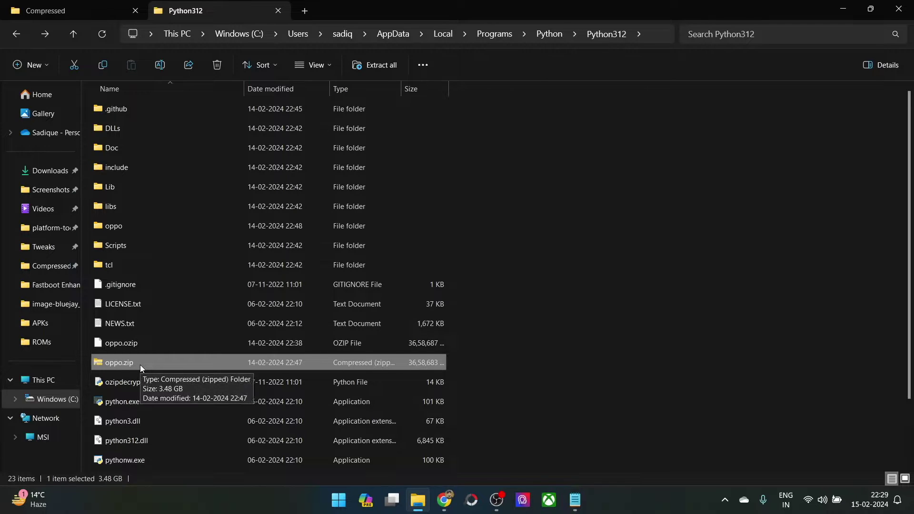
{"action": "key", "text": "ctrl+c"}
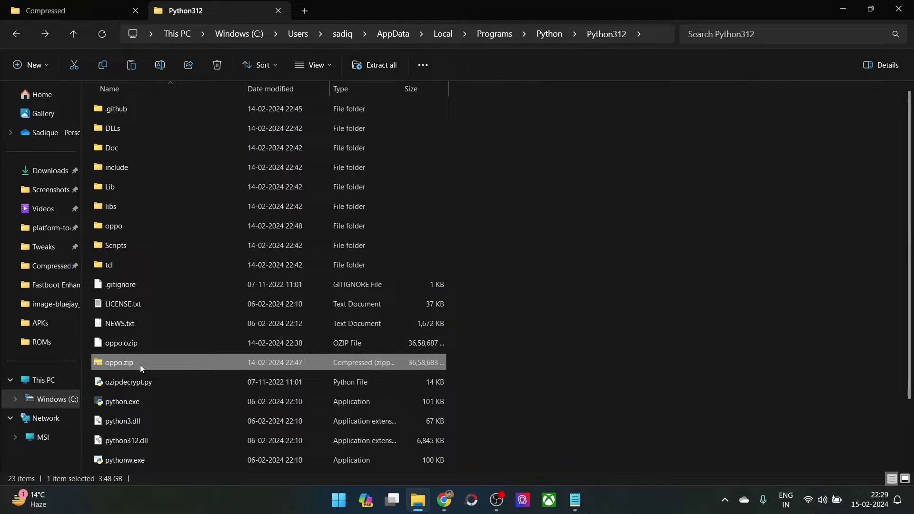
{"action": "left_click", "coordinate": [42, 10]}
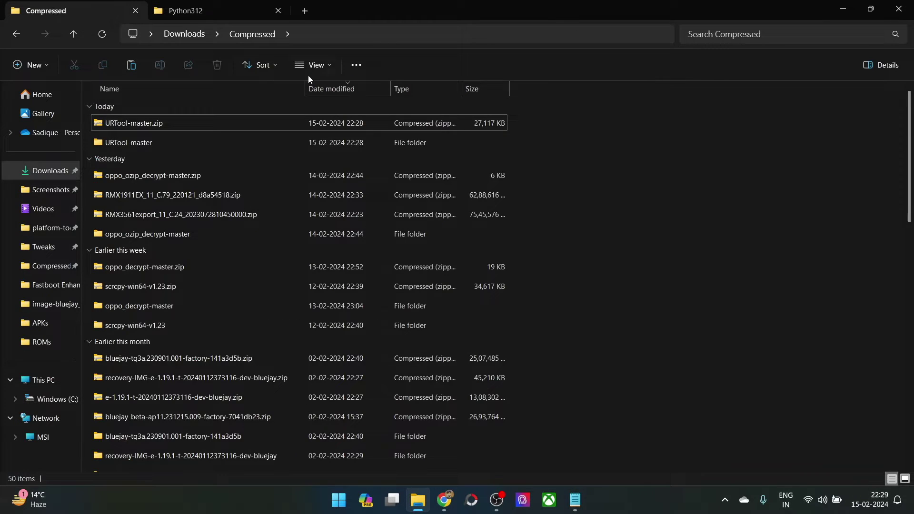
{"action": "double_click", "coordinate": [181, 143]}
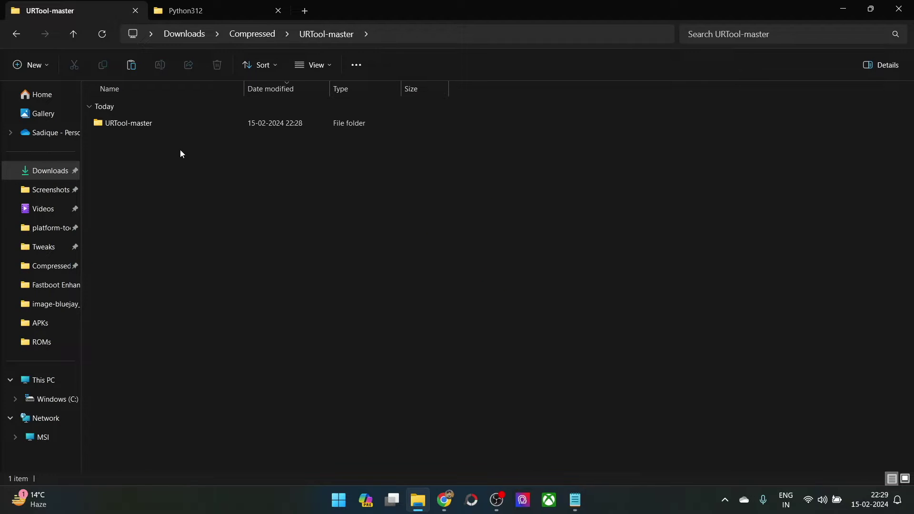
{"action": "double_click", "coordinate": [135, 126]}
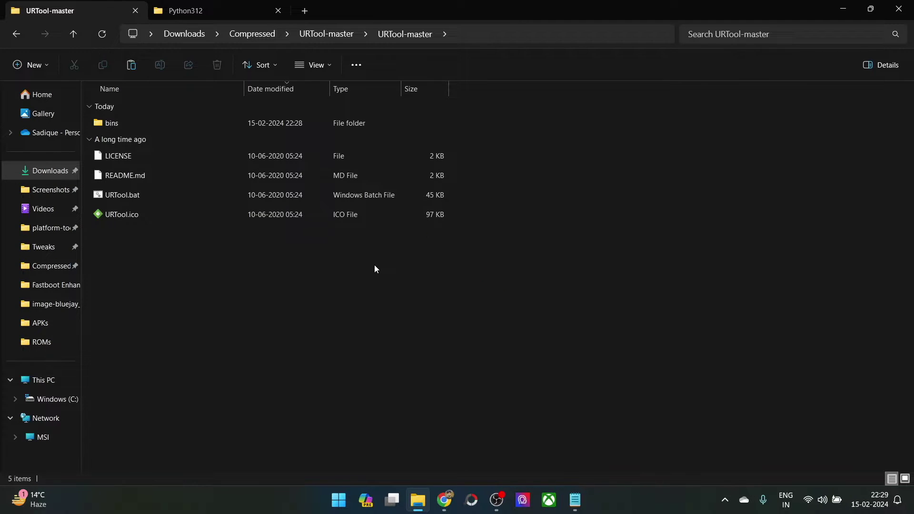
{"action": "key", "text": "ctrl+v"}
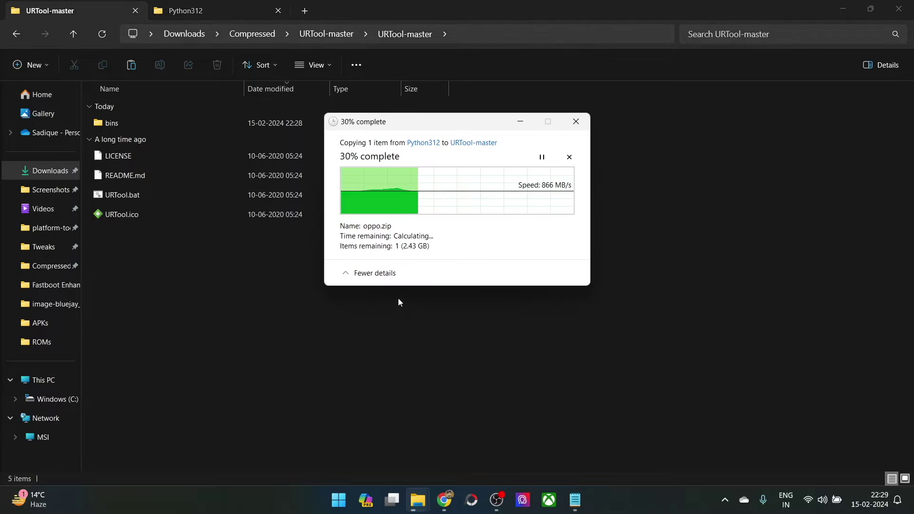
- In Chrome, look at the guide on extracting OZIP Realme stock firmware, and return to the URTool-master folder in File Explorer
{"action": "left_click", "coordinate": [445, 508]}
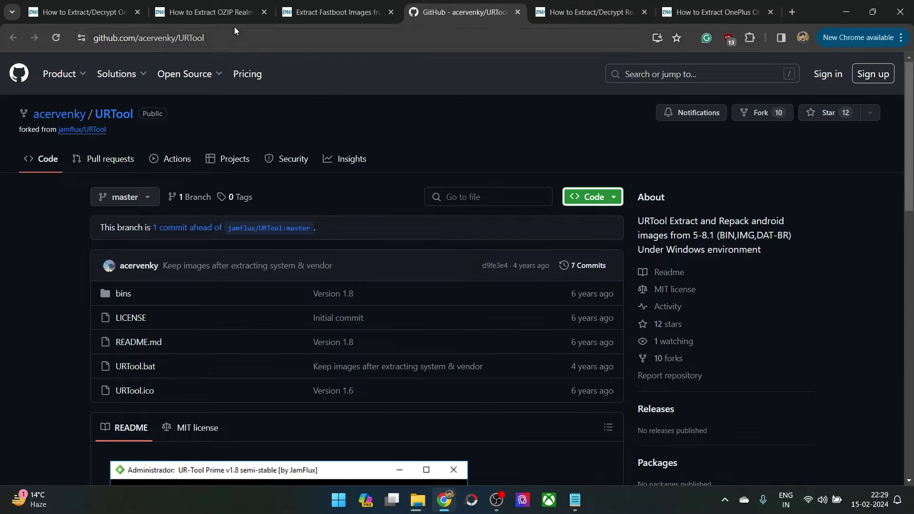
{"action": "left_click", "coordinate": [219, 13]}
{"action": "scroll", "coordinate": [272, 200], "scroll_direction": "up", "scroll_amount": 6}
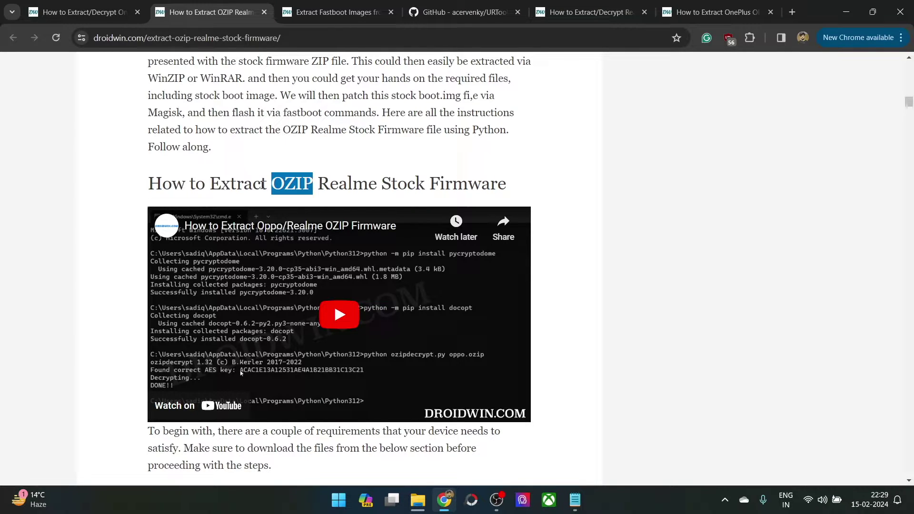
{"action": "left_click", "coordinate": [418, 500]}
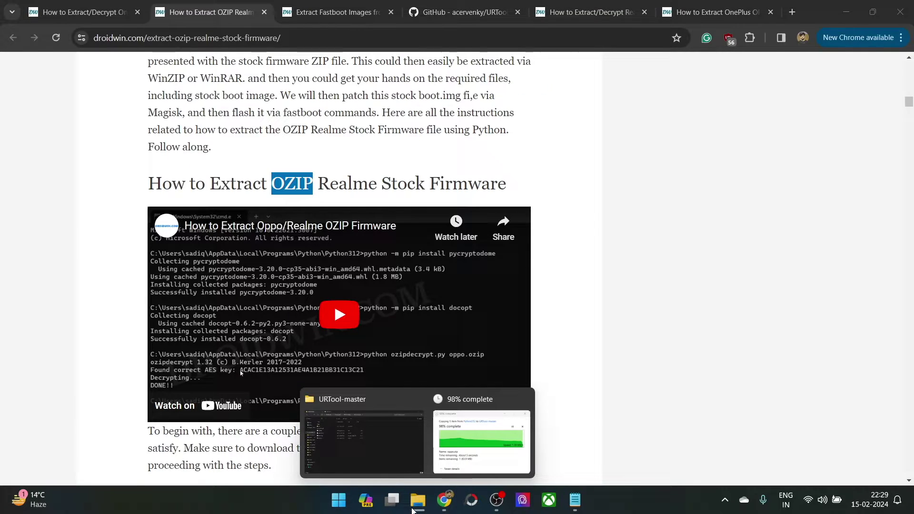
{"action": "left_click", "coordinate": [362, 453]}
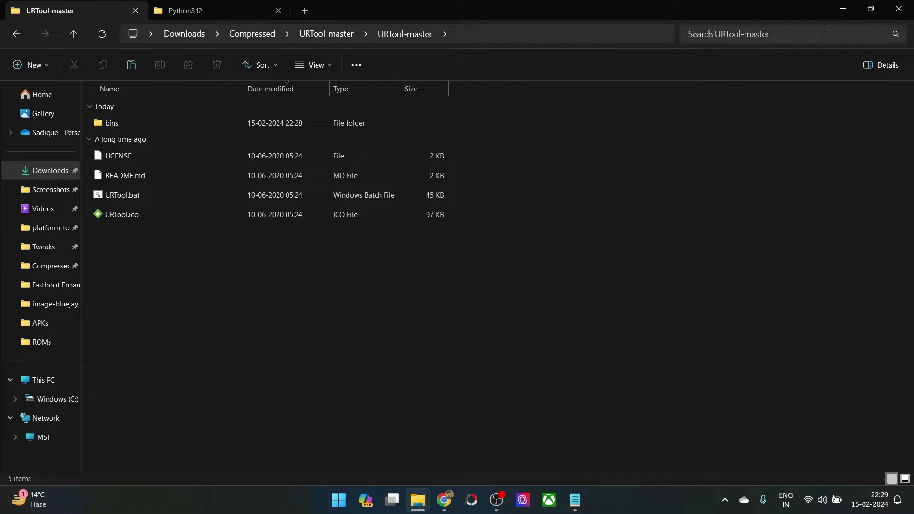
- Reopen the inner URTool-master folder from its parent folder and check for the copied oppo.zip
{"action": "left_click", "coordinate": [520, 42]}
{"action": "key", "text": "Escape"}
{"action": "key", "text": "Escape"}
{"action": "left_click", "coordinate": [19, 38]}
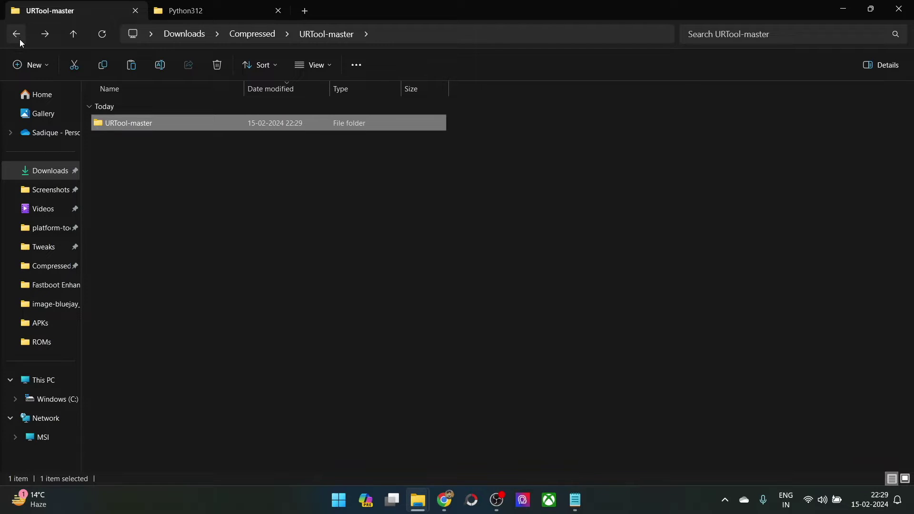
{"action": "double_click", "coordinate": [130, 122]}
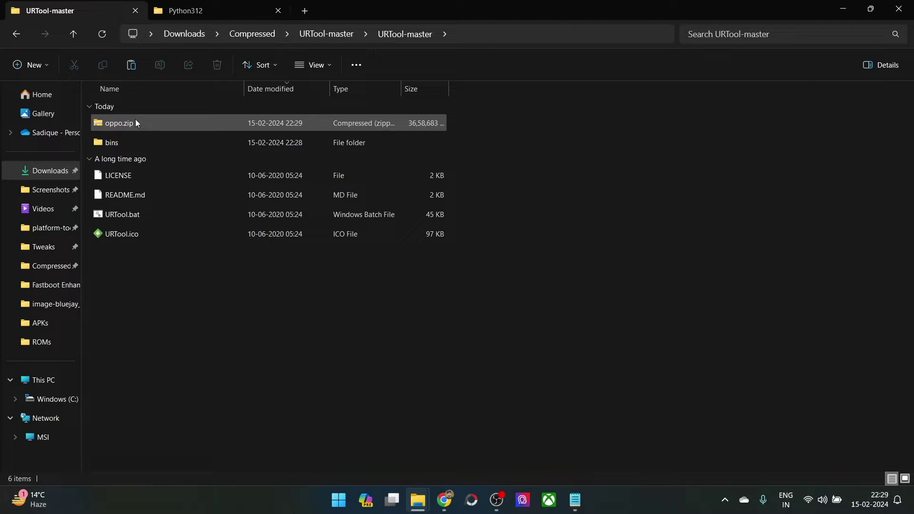
{"action": "left_click", "coordinate": [135, 123]}
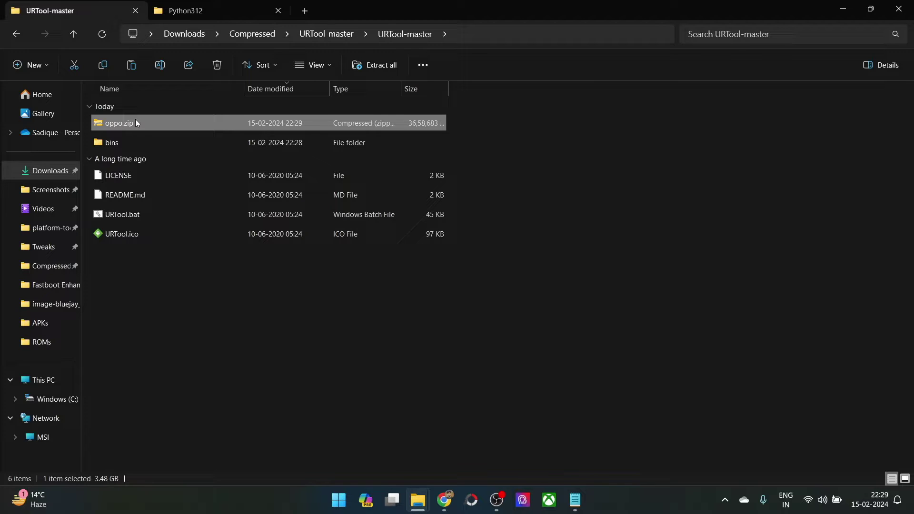
{"action": "left_click", "coordinate": [171, 265]}
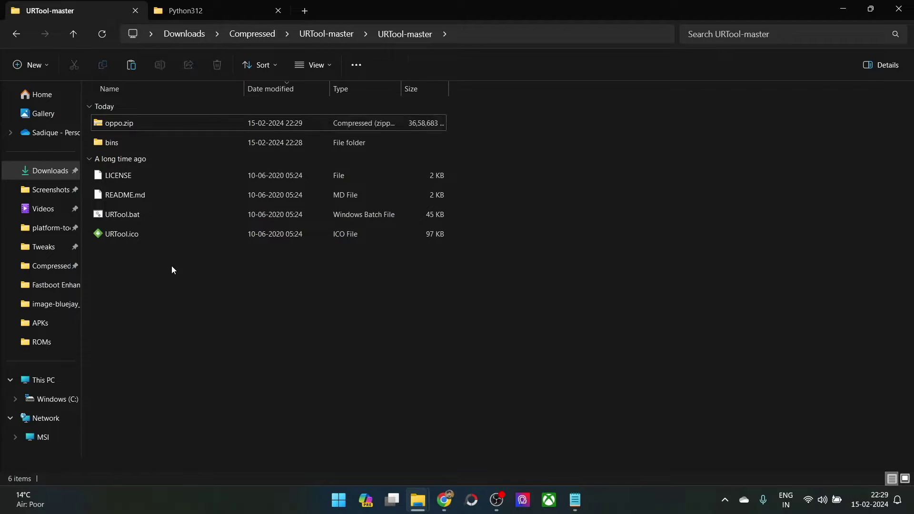
- Launch URTool.bat, choose oppo.zip as zip number 1, and start option 1, Extract android image
{"action": "double_click", "coordinate": [227, 212]}
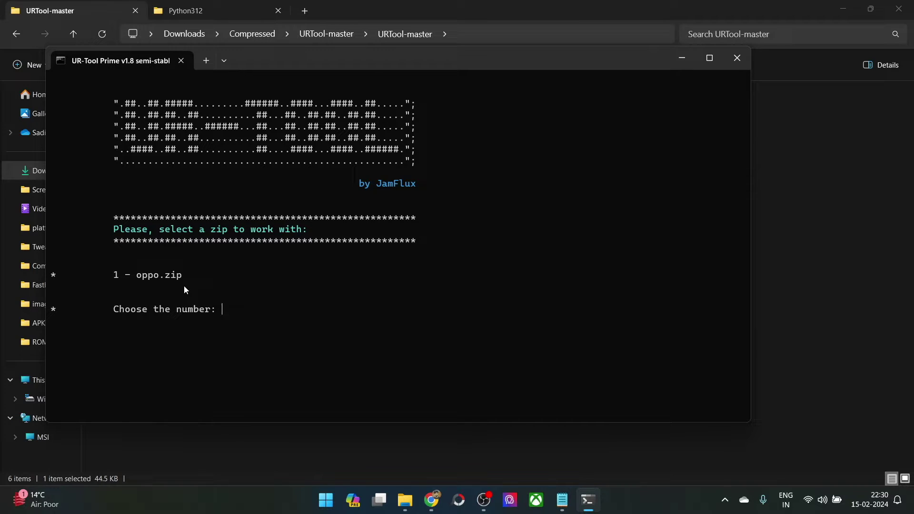
{"action": "left_click_drag", "start_coordinate": [367, 56], "coordinate": [509, 69]}
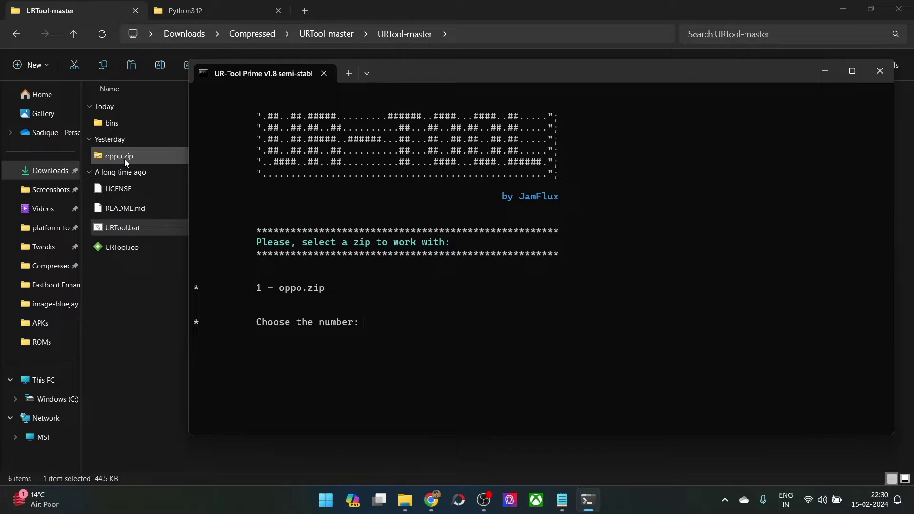
{"action": "type", "text": "1"}
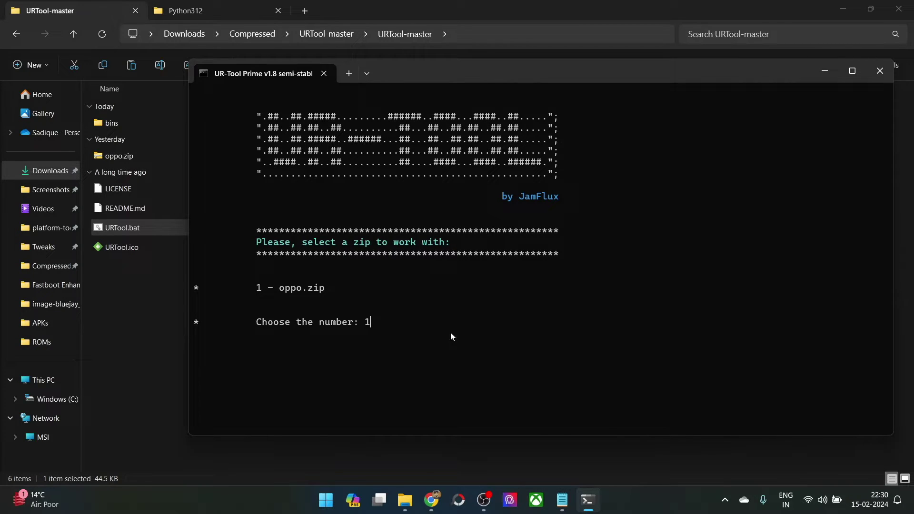
{"action": "key", "text": "Return"}
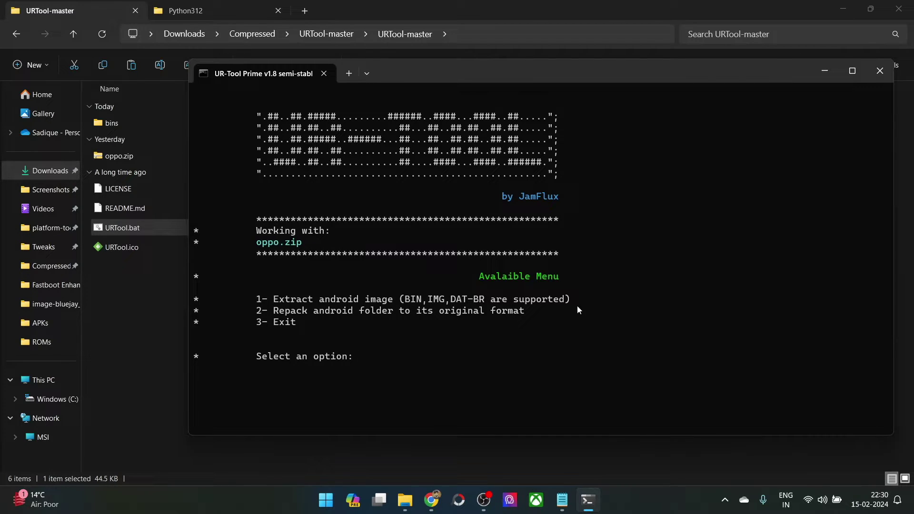
{"action": "type", "text": "1"}
{"action": "key", "text": "Return"}
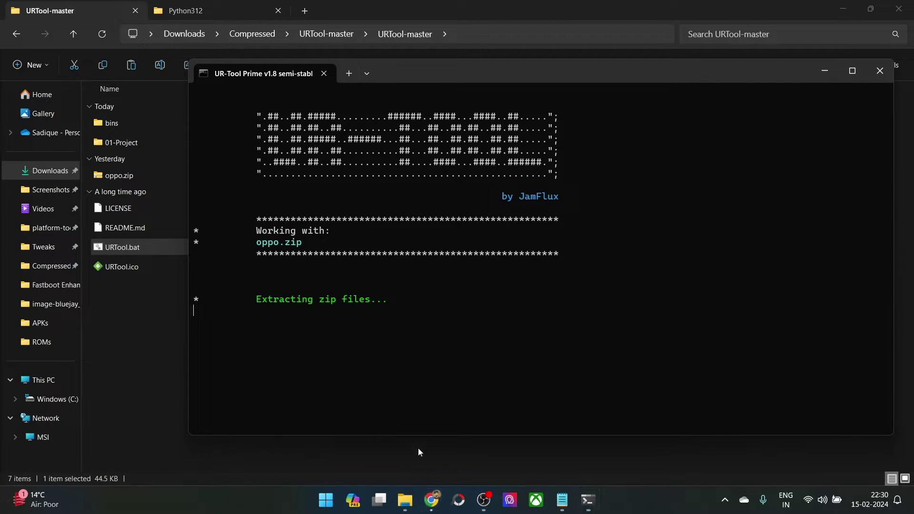
- In Chrome, read the Realme/Oppo OZIP fastboot images guide's extraction steps, including the "failed to execute script booting" note in step 9
{"action": "left_click", "coordinate": [432, 500]}
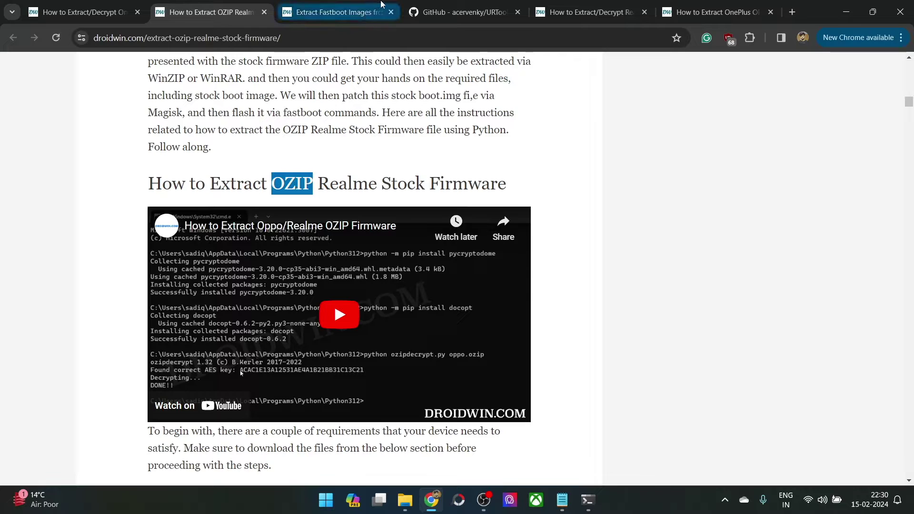
{"action": "left_click", "coordinate": [356, 12]}
{"action": "scroll", "coordinate": [336, 202], "scroll_direction": "down", "scroll_amount": 8}
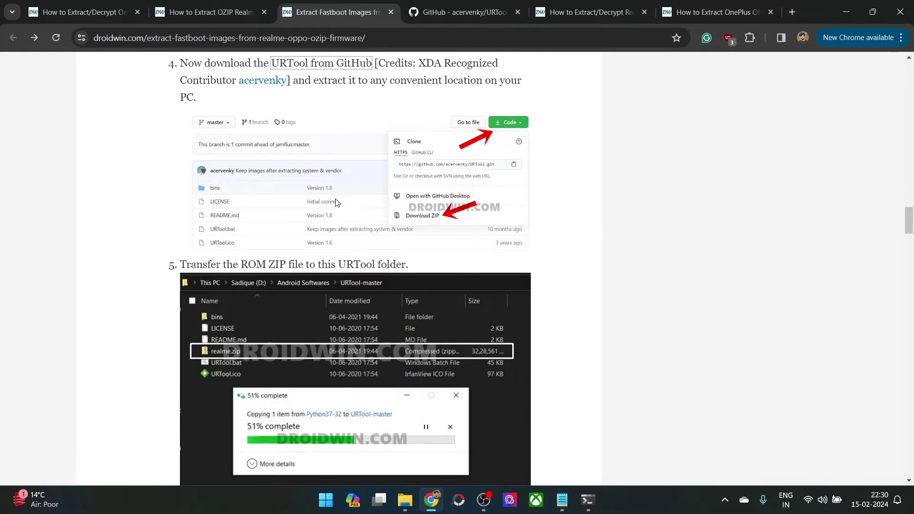
{"action": "scroll", "coordinate": [336, 202], "scroll_direction": "down", "scroll_amount": 3}
{"action": "scroll", "coordinate": [312, 323], "scroll_direction": "down", "scroll_amount": 6}
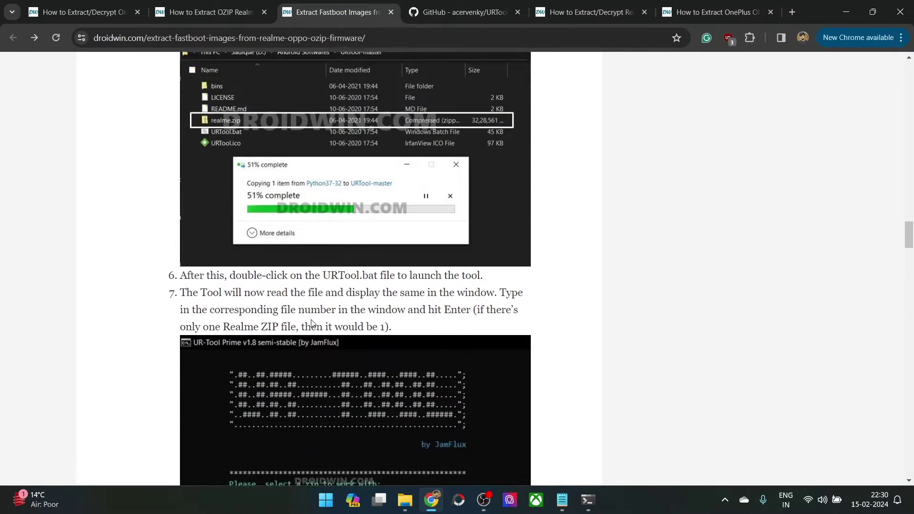
{"action": "scroll", "coordinate": [313, 324], "scroll_direction": "down", "scroll_amount": 9}
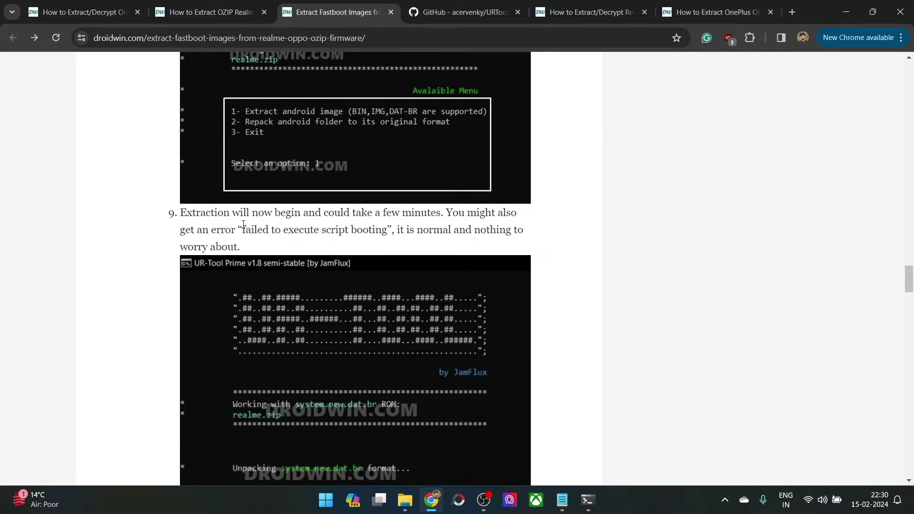
{"action": "left_click_drag", "start_coordinate": [243, 223], "coordinate": [387, 228]}
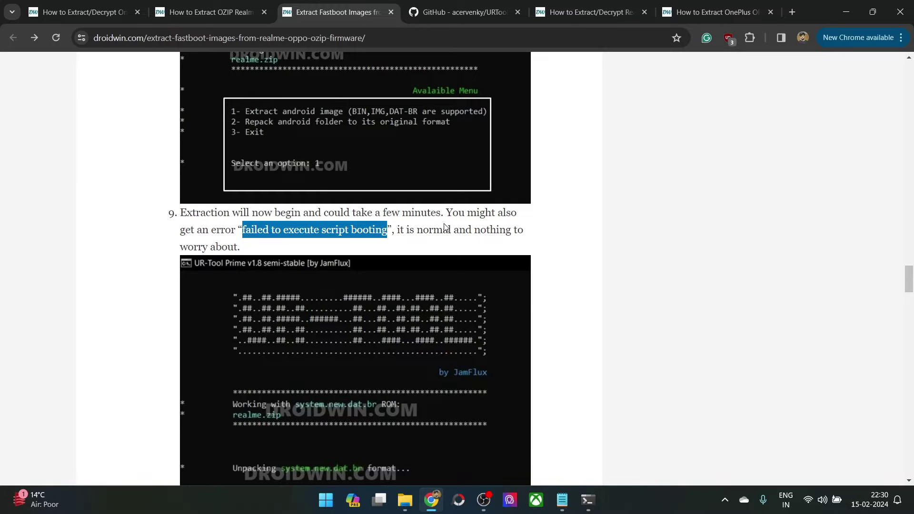
{"action": "scroll", "coordinate": [567, 342], "scroll_direction": "down", "scroll_amount": 2}
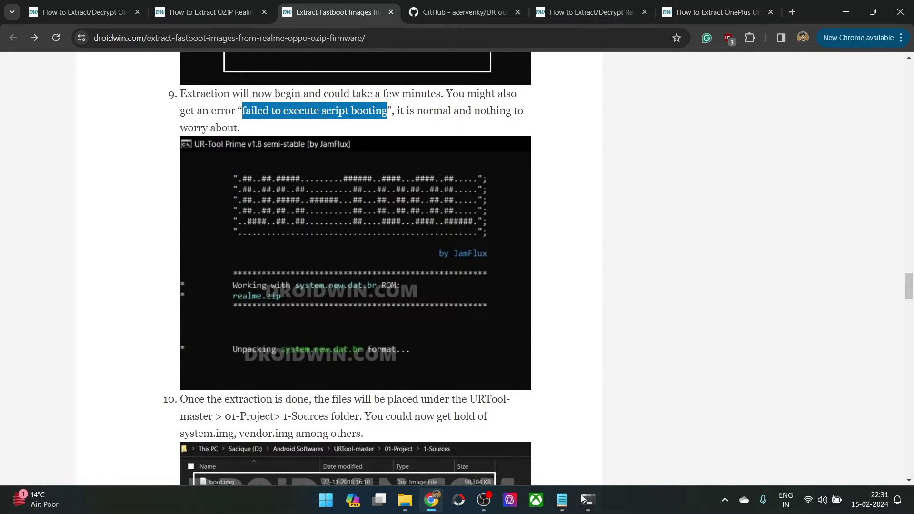
- Switch back to the UR-Tool window and dismiss both "Failed to execute script bootimg" errors so the extraction can finish
{"action": "left_click", "coordinate": [587, 509]}
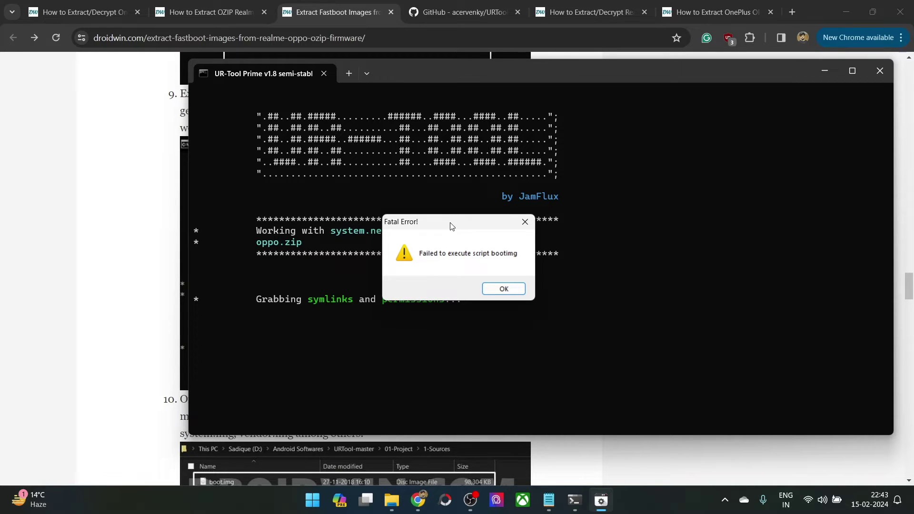
{"action": "left_click_drag", "start_coordinate": [451, 226], "coordinate": [516, 173]}
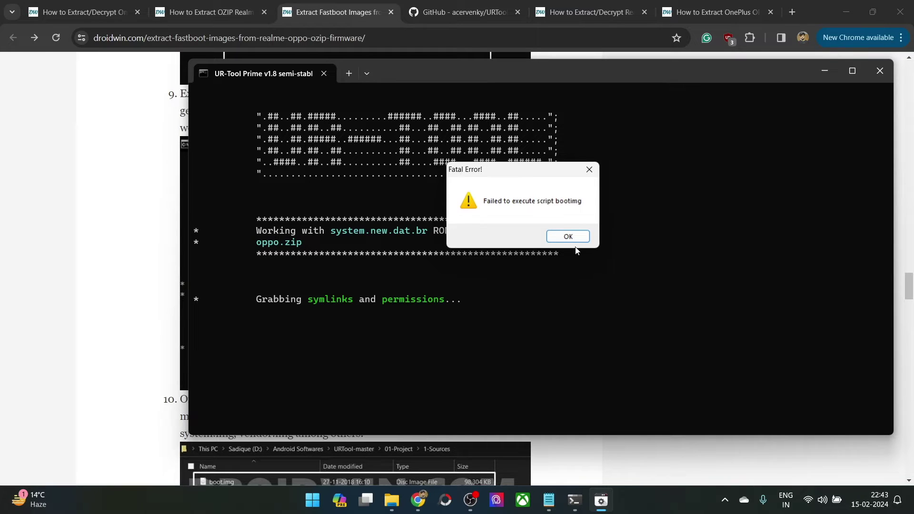
{"action": "left_click", "coordinate": [567, 236]}
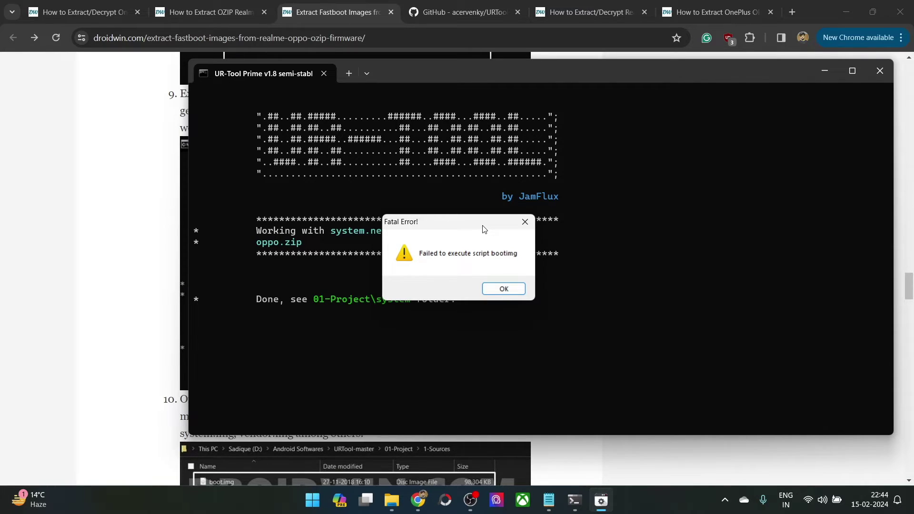
{"action": "left_click_drag", "start_coordinate": [484, 229], "coordinate": [560, 199]}
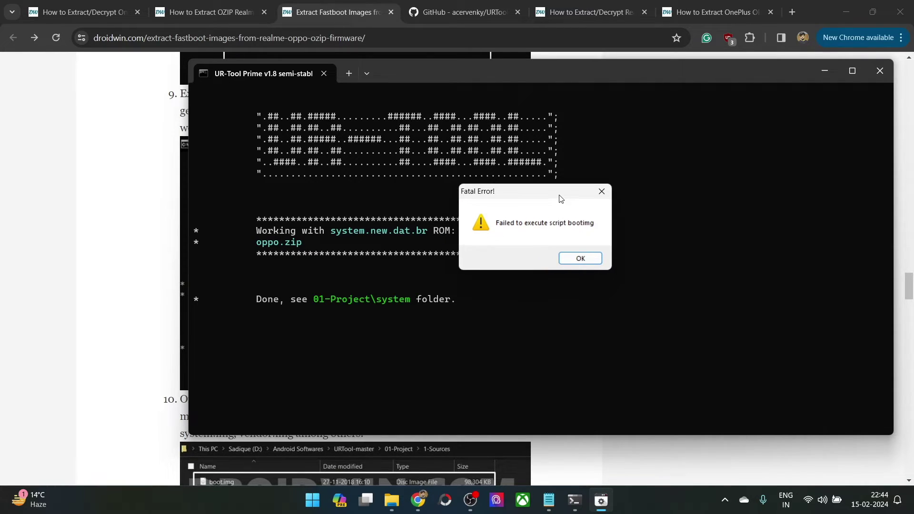
{"action": "left_click", "coordinate": [582, 258]}
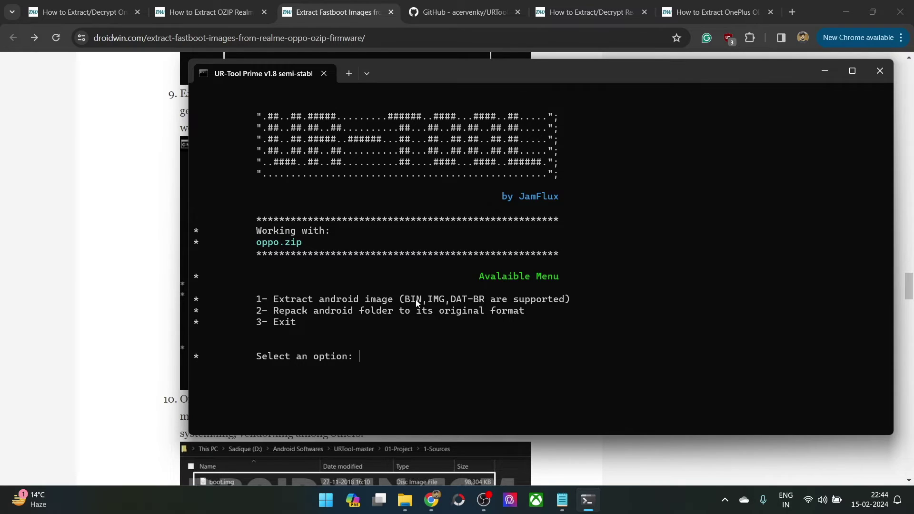
- Read step 10 of the Chrome guide on where extracted files are placed, and return to the URTool-master folder in File Explorer
{"action": "left_click", "coordinate": [102, 301]}
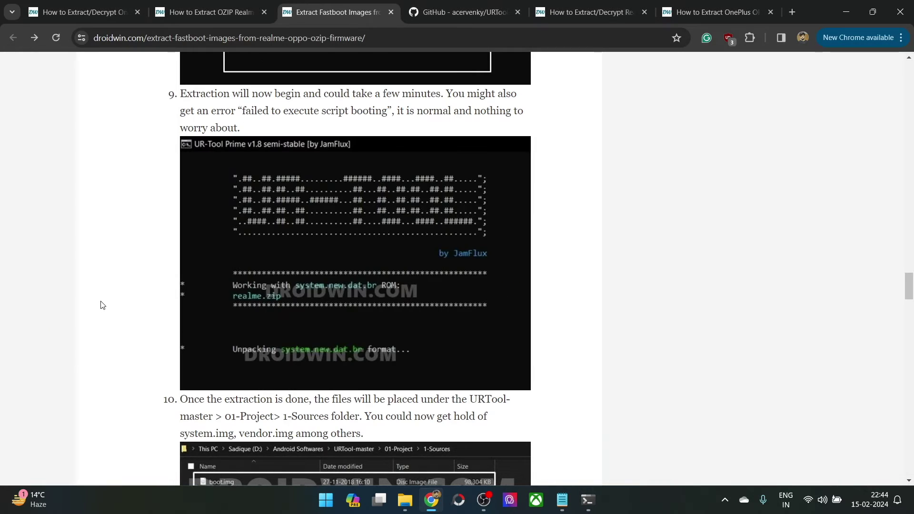
{"action": "scroll", "coordinate": [134, 303], "scroll_direction": "down", "scroll_amount": 2}
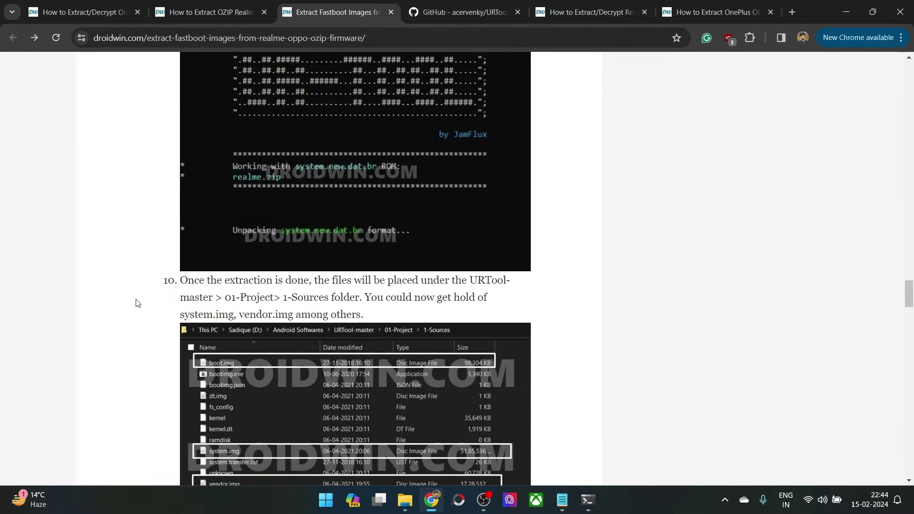
{"action": "left_click", "coordinate": [404, 499]}
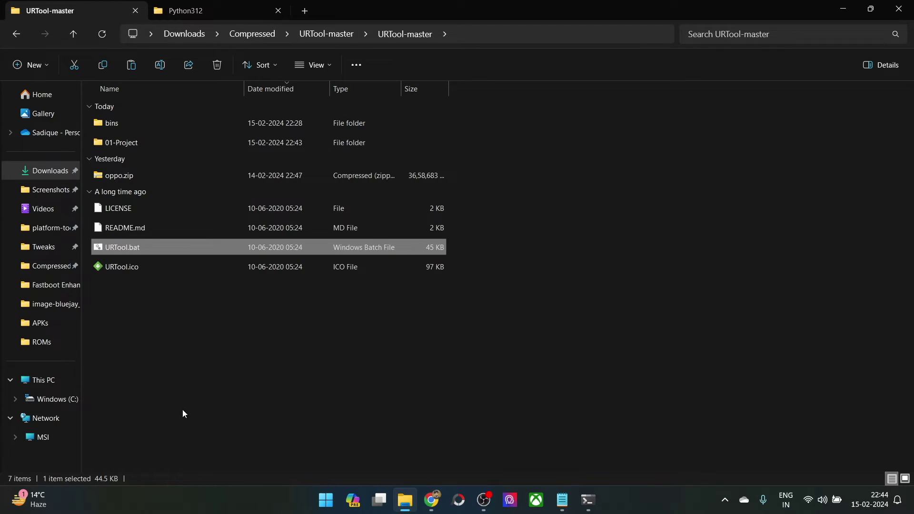
- Open the 1-Sources folder inside 01-Project, check the extracted files such as boot.img and dt.img, and return to 01-Project
{"action": "left_click", "coordinate": [201, 393]}
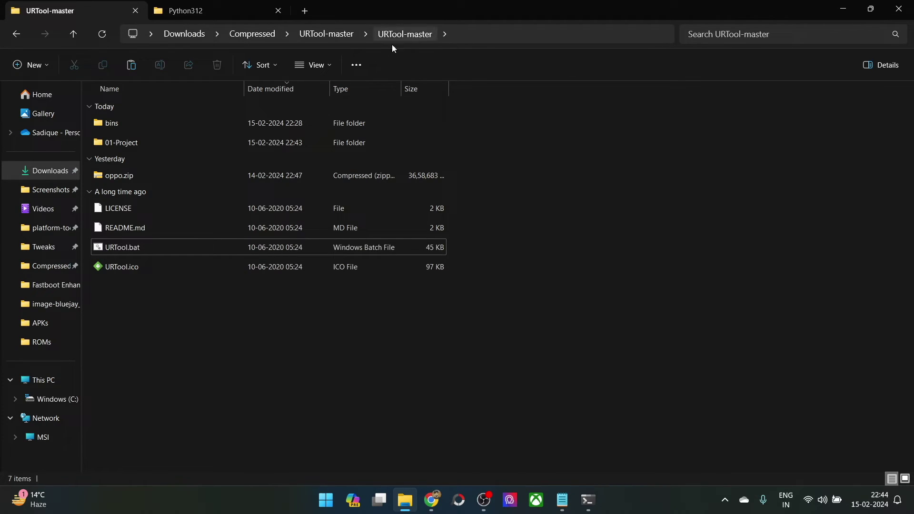
{"action": "double_click", "coordinate": [137, 148]}
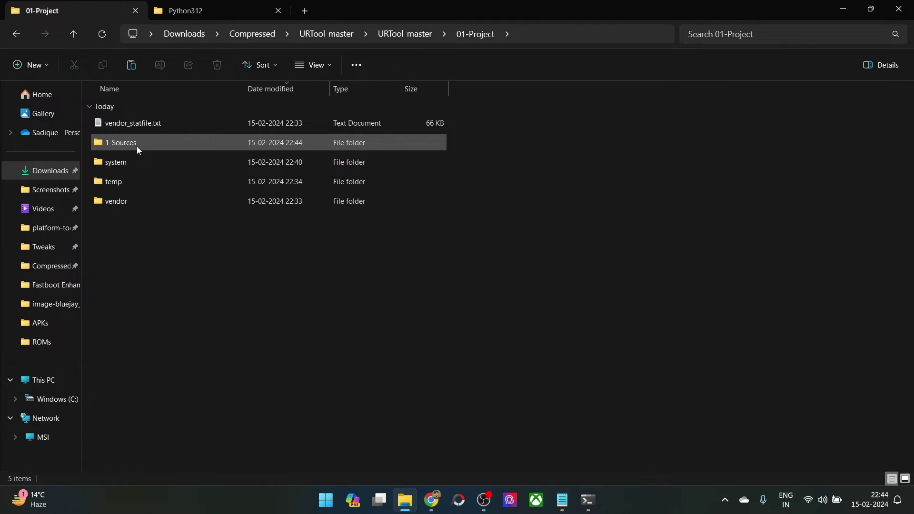
{"action": "double_click", "coordinate": [136, 141]}
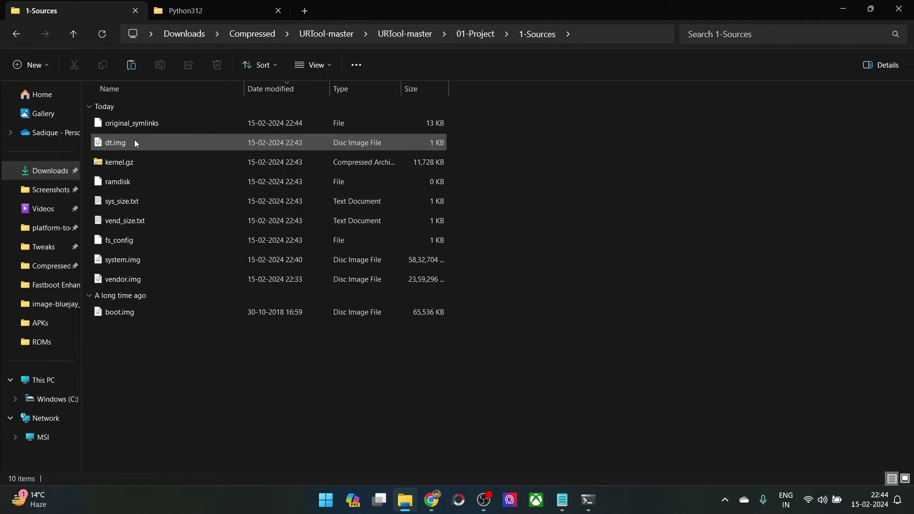
{"action": "left_click", "coordinate": [146, 318]}
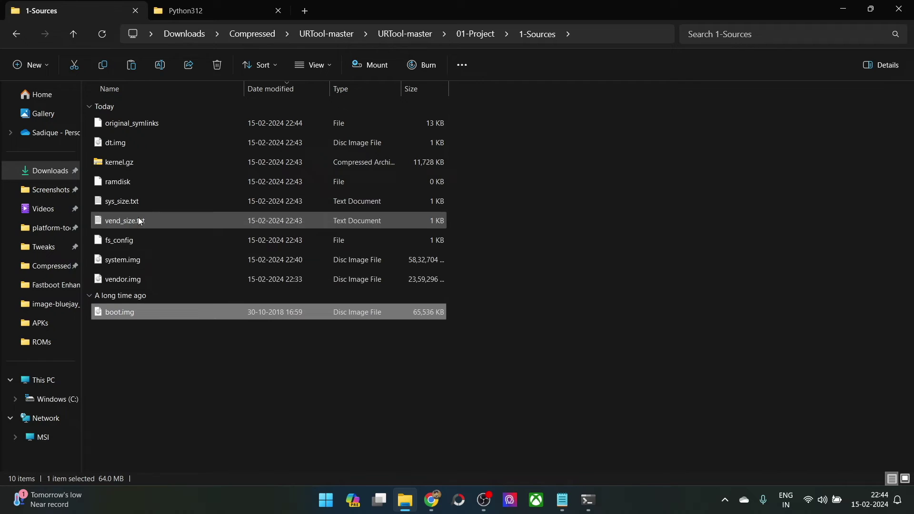
{"action": "left_click", "coordinate": [142, 139]}
{"action": "left_click", "coordinate": [23, 35]}
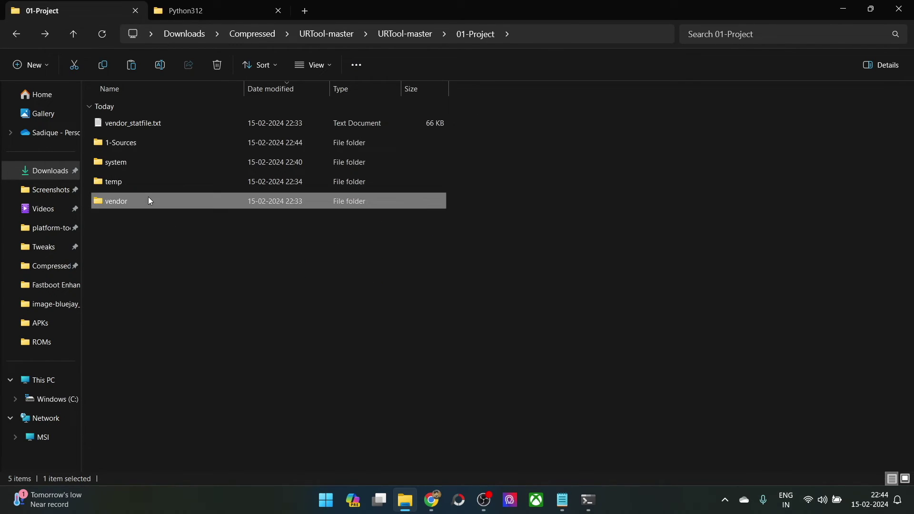
- Look through the contents of the extracted vendor folder and return to 01-Project
{"action": "double_click", "coordinate": [148, 199]}
{"action": "scroll", "coordinate": [150, 200], "scroll_direction": "down", "scroll_amount": 1}
{"action": "scroll", "coordinate": [150, 200], "scroll_direction": "up", "scroll_amount": 1}
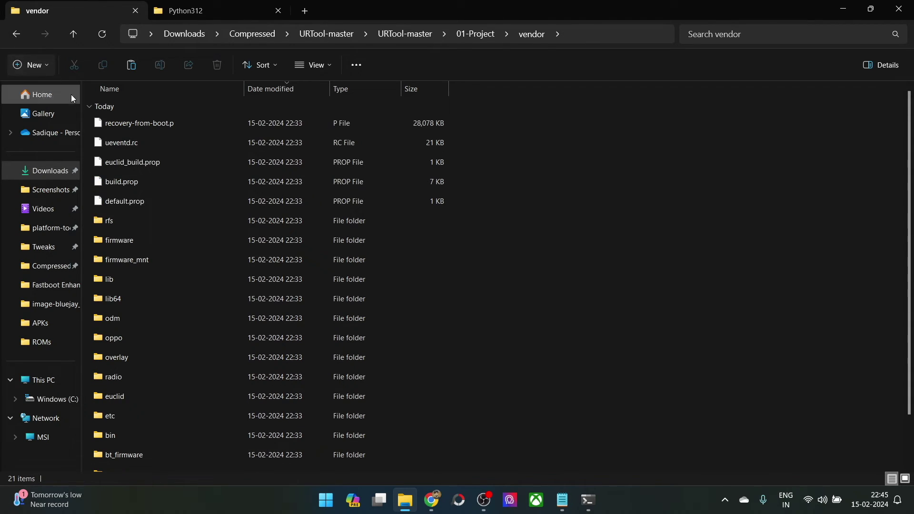
{"action": "left_click", "coordinate": [121, 181]}
{"action": "left_click", "coordinate": [16, 34]}
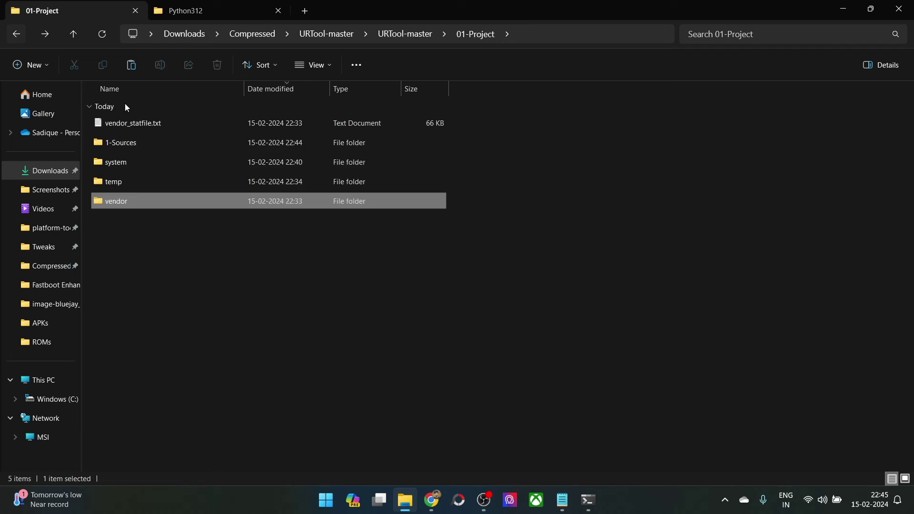
- Browse the files and subfolders of the extracted system folder and go back to 01-Project
{"action": "double_click", "coordinate": [141, 165]}
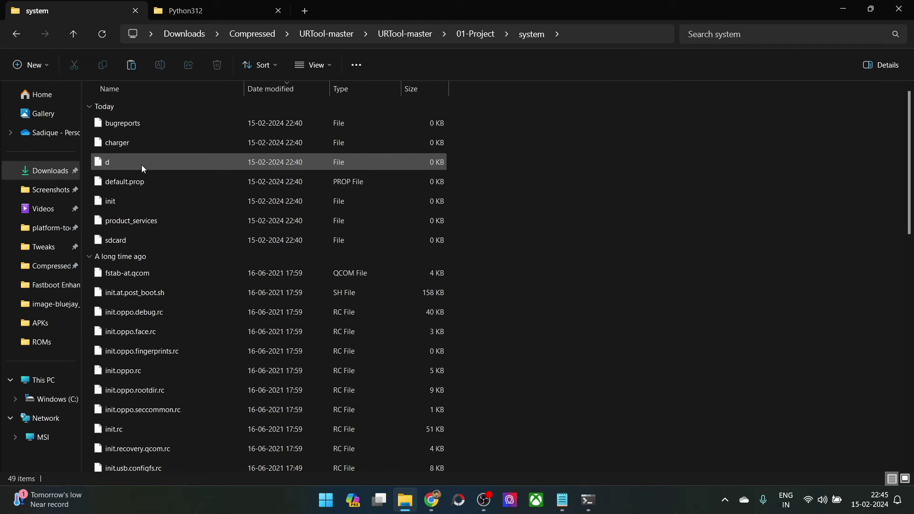
{"action": "scroll", "coordinate": [210, 180], "scroll_direction": "down", "scroll_amount": 4}
{"action": "scroll", "coordinate": [212, 185], "scroll_direction": "down", "scroll_amount": 7}
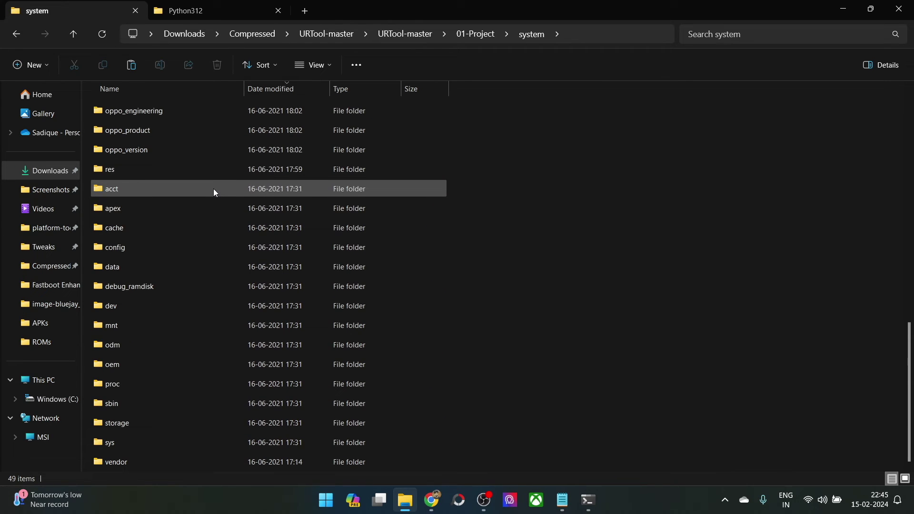
{"action": "scroll", "coordinate": [214, 189], "scroll_direction": "up", "scroll_amount": 10}
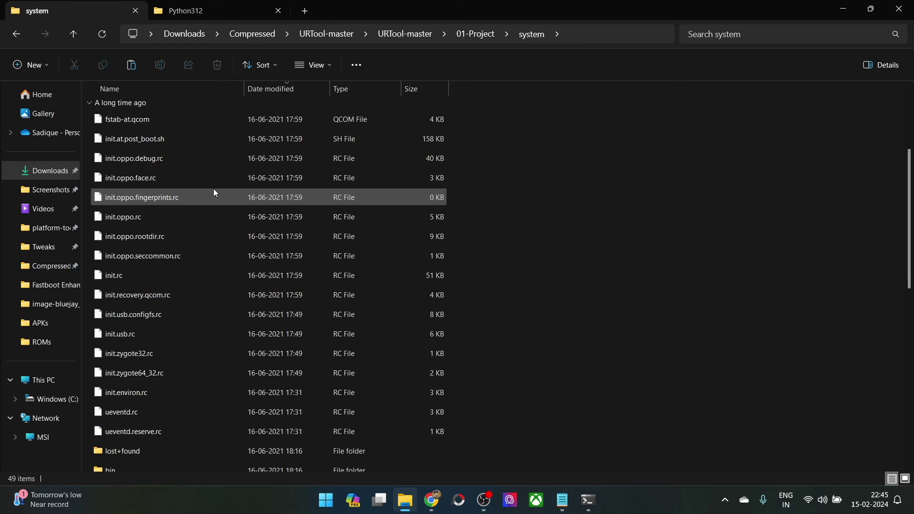
{"action": "left_click", "coordinate": [16, 34]}
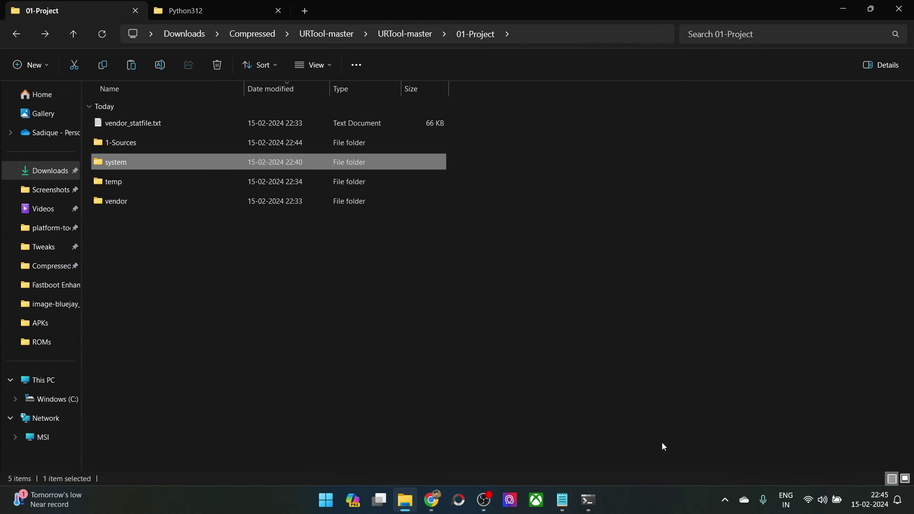
- Check the UR-Tool window's state, and return in File Explorer to the URTool-master folder
{"action": "left_click", "coordinate": [589, 501]}
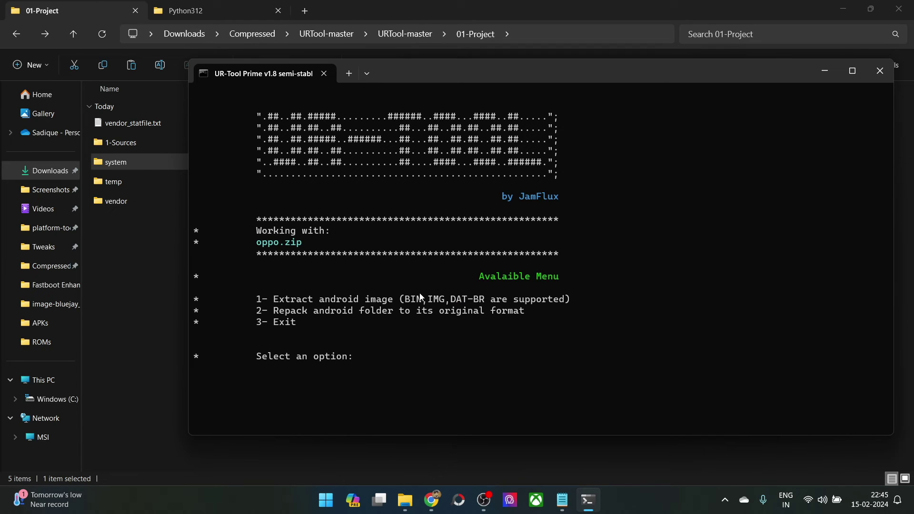
{"action": "left_click", "coordinate": [133, 247]}
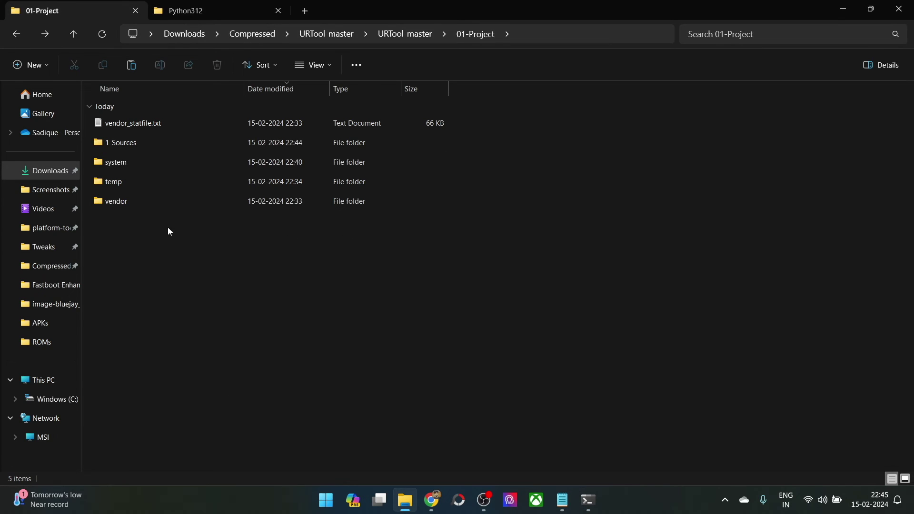
{"action": "left_click", "coordinate": [17, 34]}
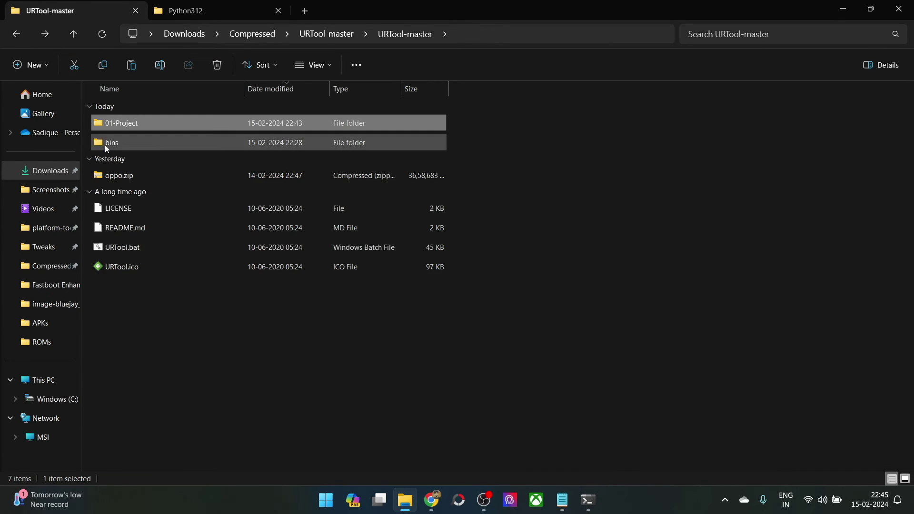
- Go to 01-Project > 1-Sources and locate the extracted boot.img, vendor.img and system.img files
{"action": "double_click", "coordinate": [142, 123]}
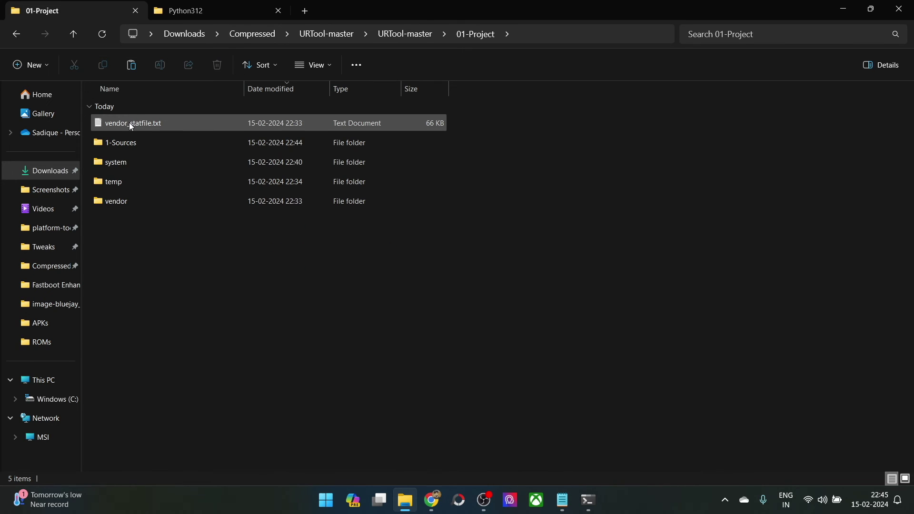
{"action": "double_click", "coordinate": [110, 139]}
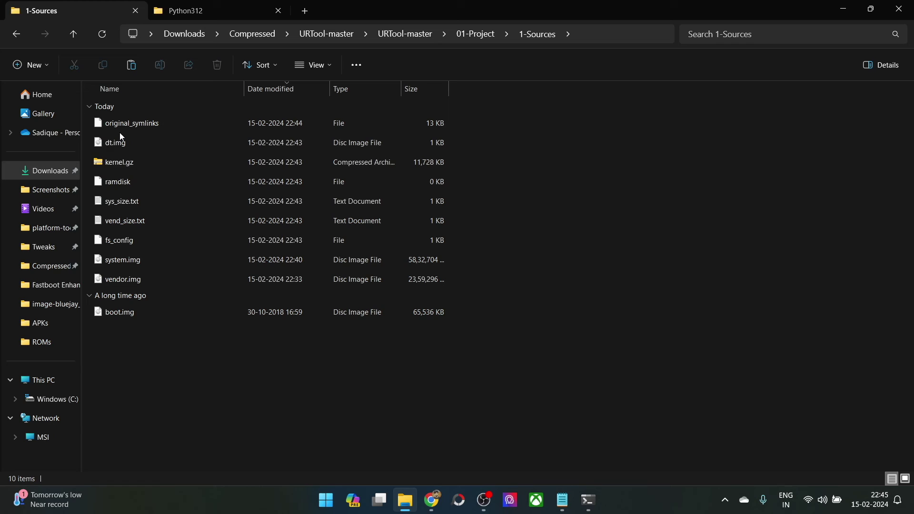
{"action": "left_click", "coordinate": [131, 315]}
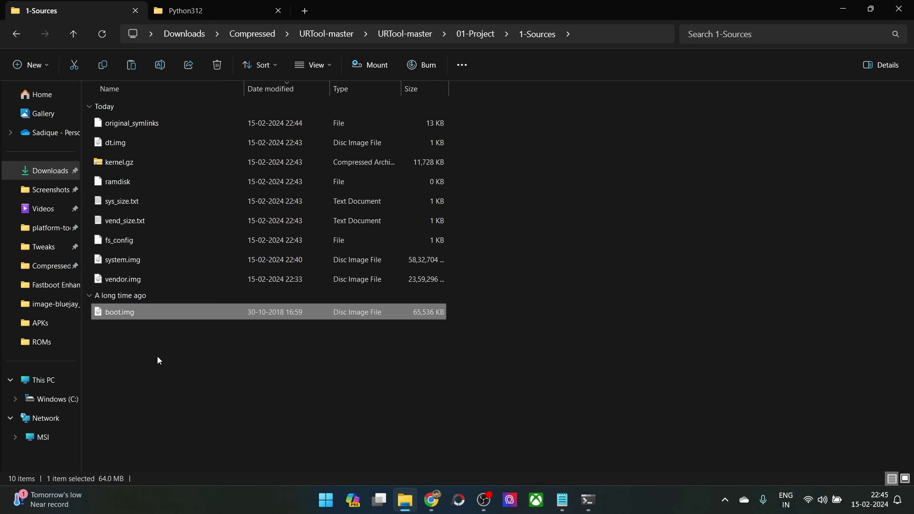
{"action": "left_click", "coordinate": [162, 364]}
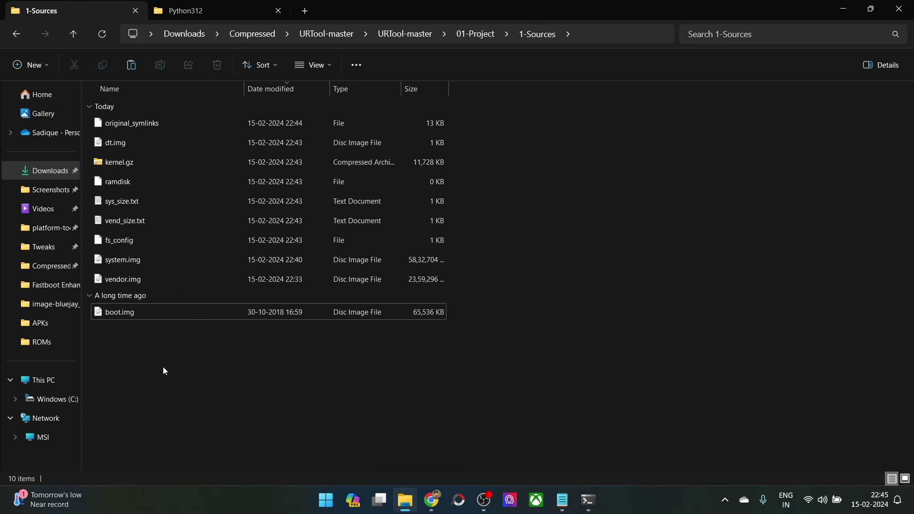
{"action": "left_click", "coordinate": [153, 287]}
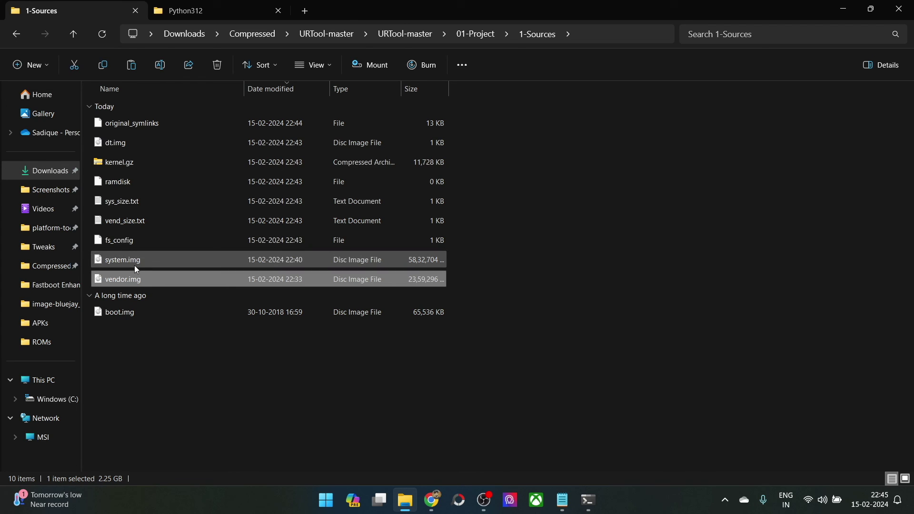
{"action": "mouse_move", "coordinate": [136, 268]}
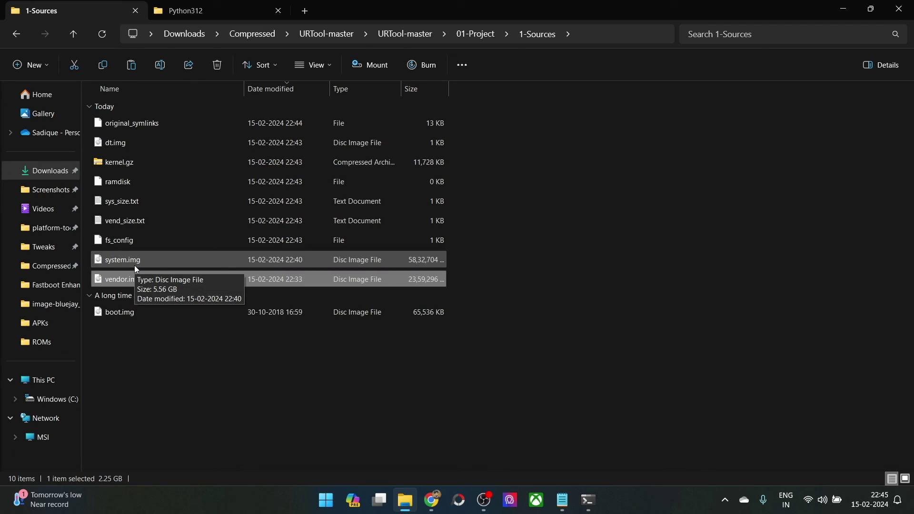
{"action": "left_click", "coordinate": [223, 363]}
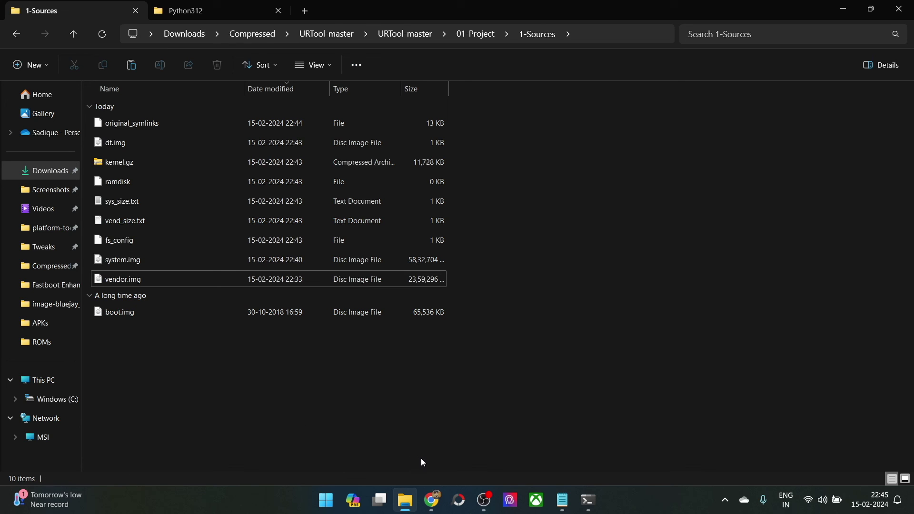
- Switch to Chrome and read the guide's step 10, its 1-Sources example image and the closing notes
{"action": "left_click", "coordinate": [431, 500]}
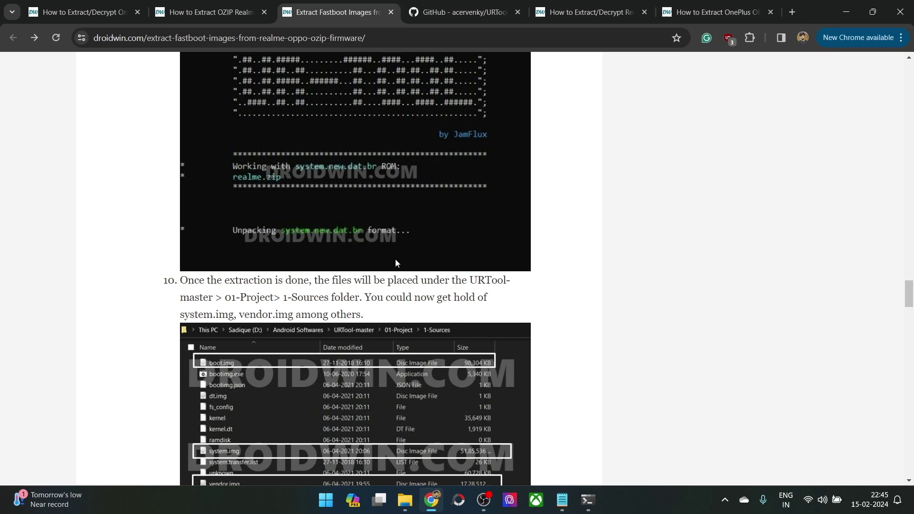
{"action": "scroll", "coordinate": [395, 259], "scroll_direction": "down", "scroll_amount": 2}
{"action": "scroll", "coordinate": [590, 316], "scroll_direction": "down", "scroll_amount": 2}
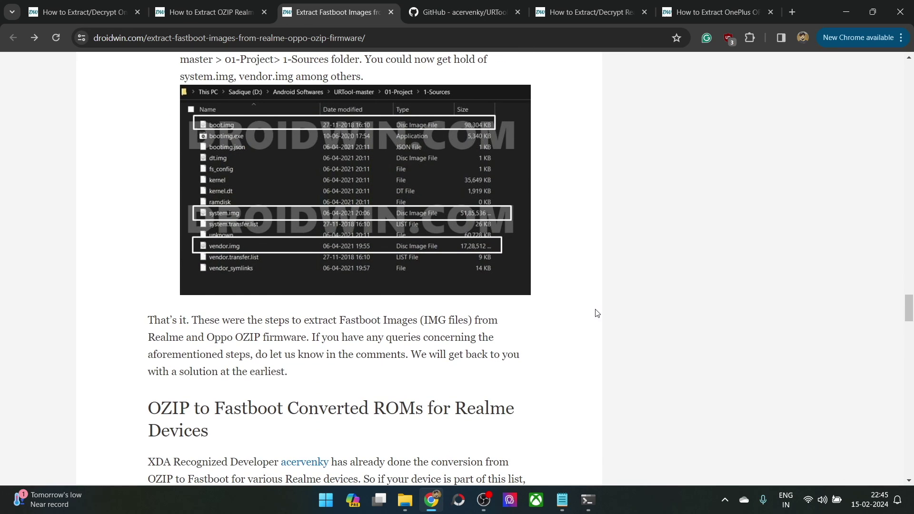